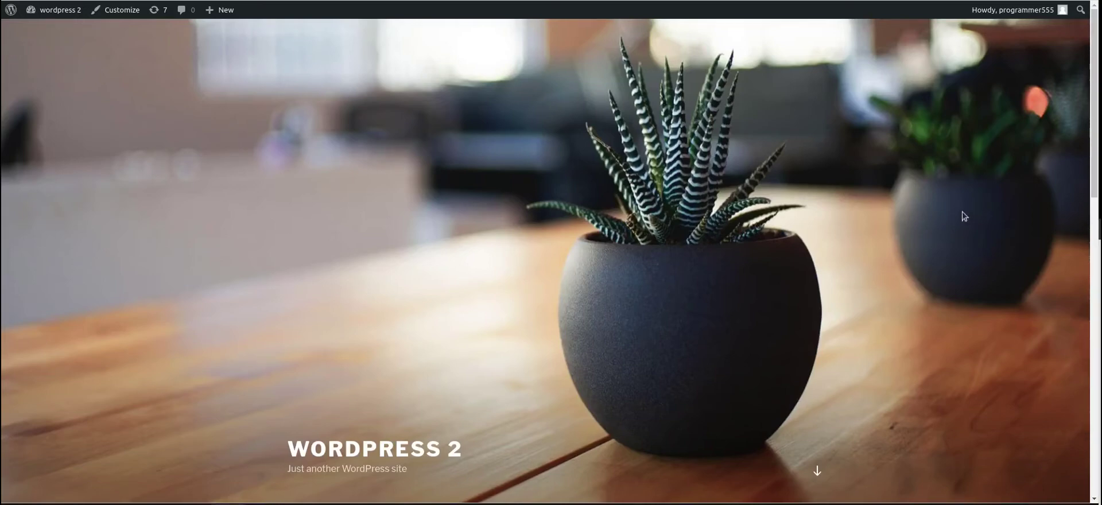
# - Open the browser console on the homepage and enlarge it to read the visit counter logs
pyautogui.hotkey('ctrl', 'shift', 'i')
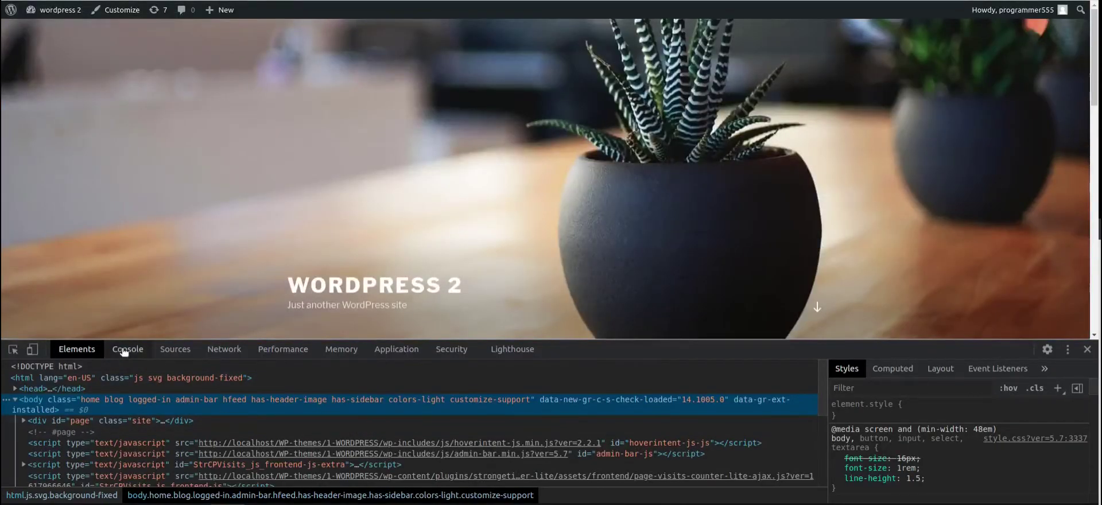
pyautogui.click(124, 351)
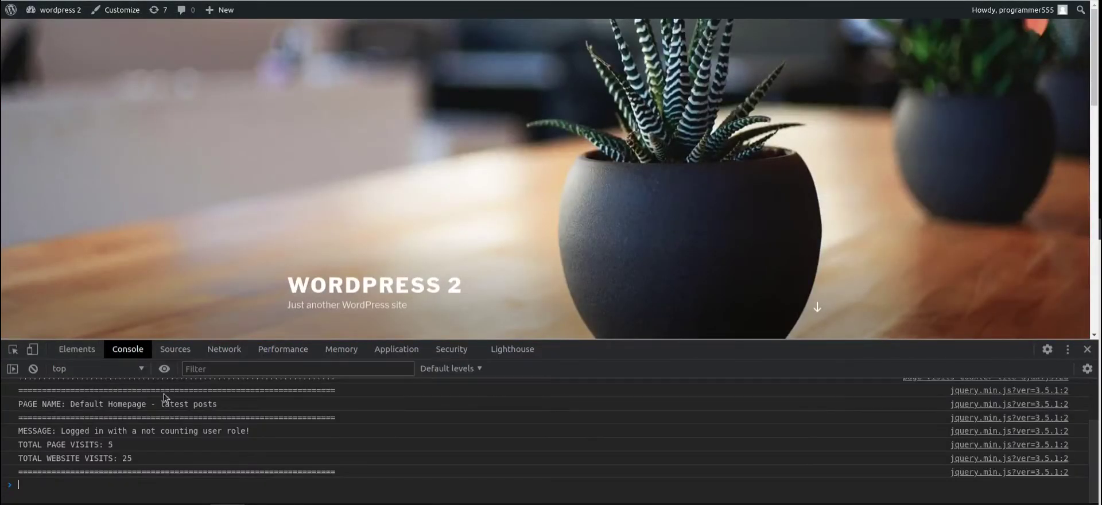
pyautogui.moveTo(562, 340); pyautogui.dragTo(551, 270)
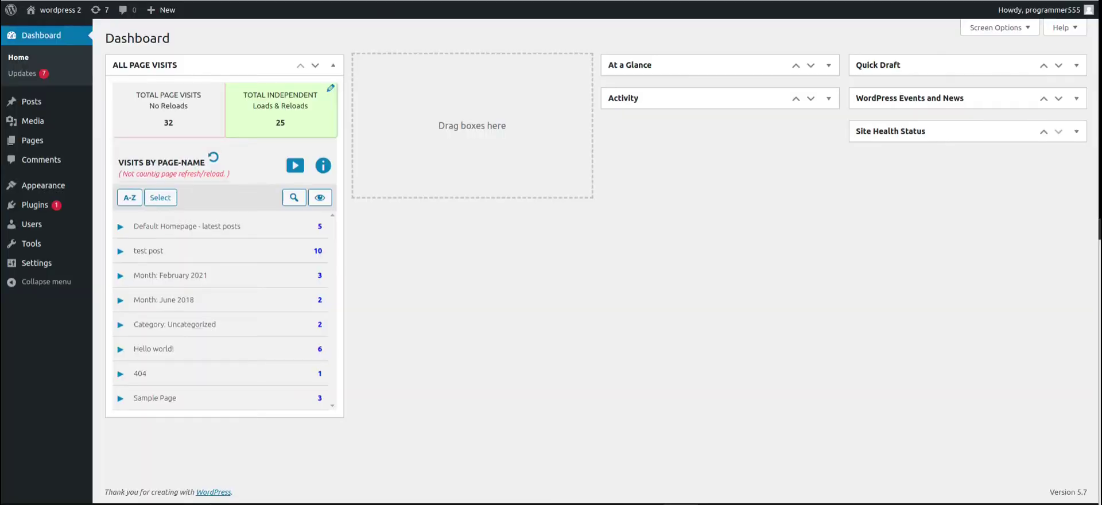
# - From the All Page Visits widget, open Page Visits Counter Lite settings on the Counter tab
pyautogui.click(322, 167)
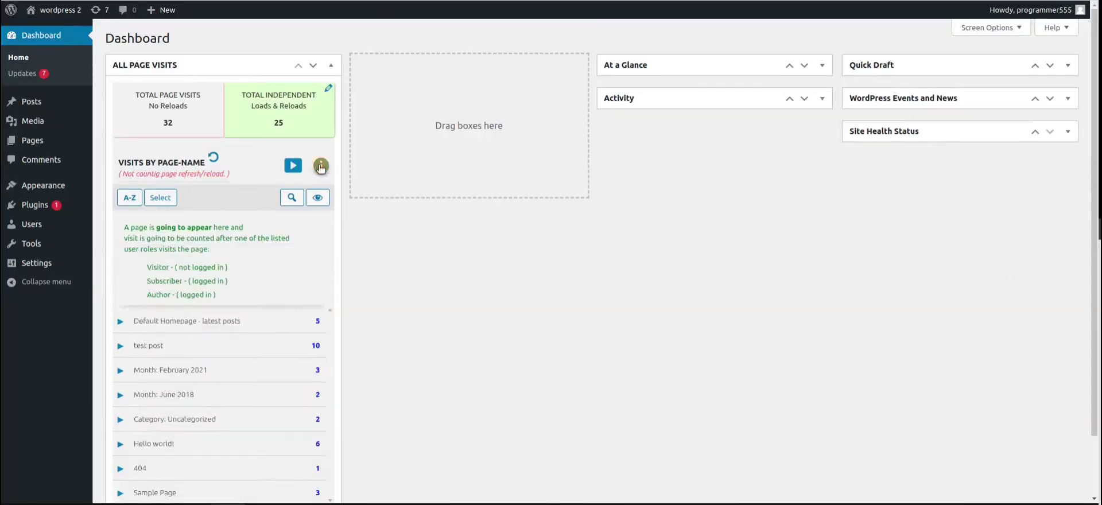
pyautogui.scroll(-3, 316, 181)
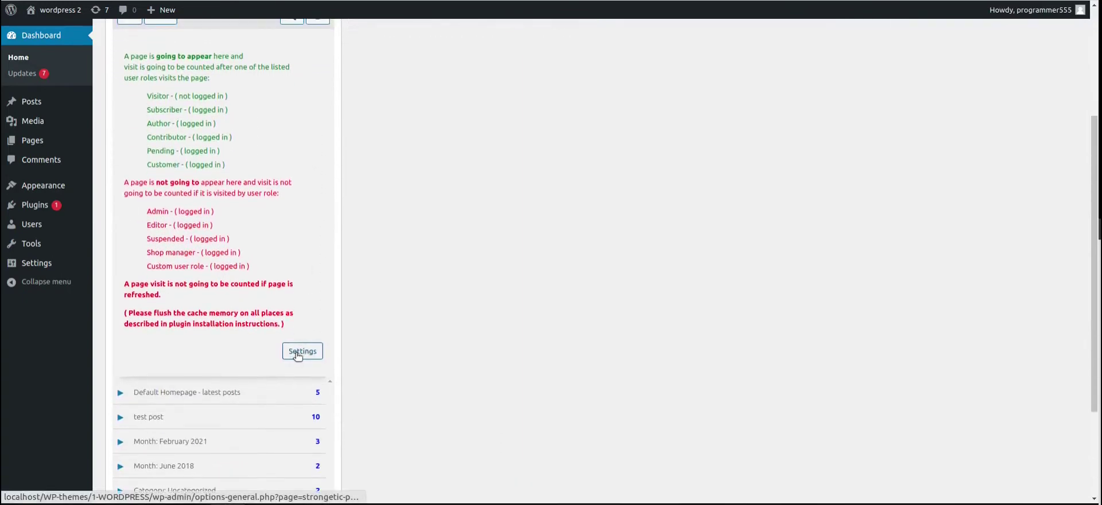
pyautogui.click(297, 352)
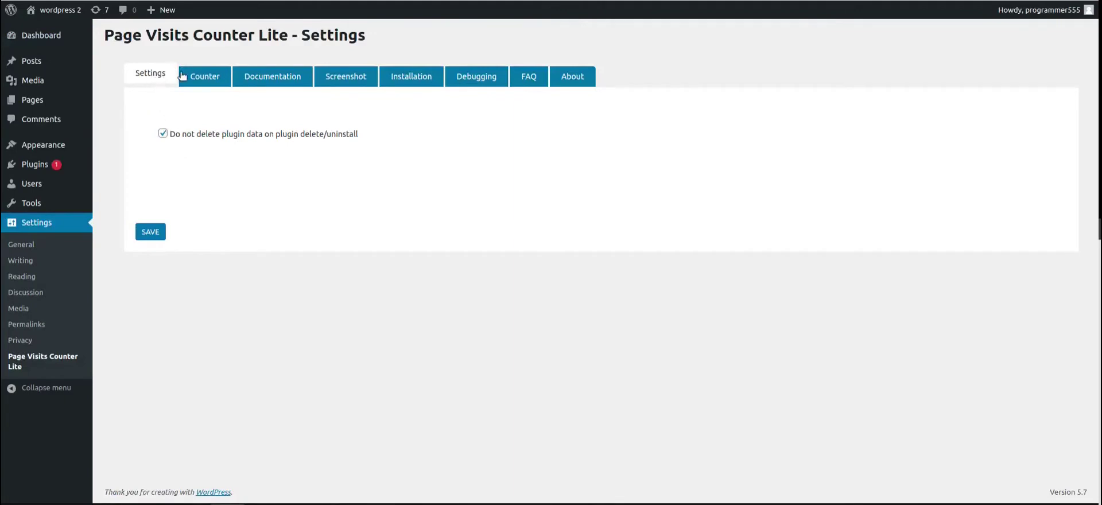
pyautogui.click(206, 81)
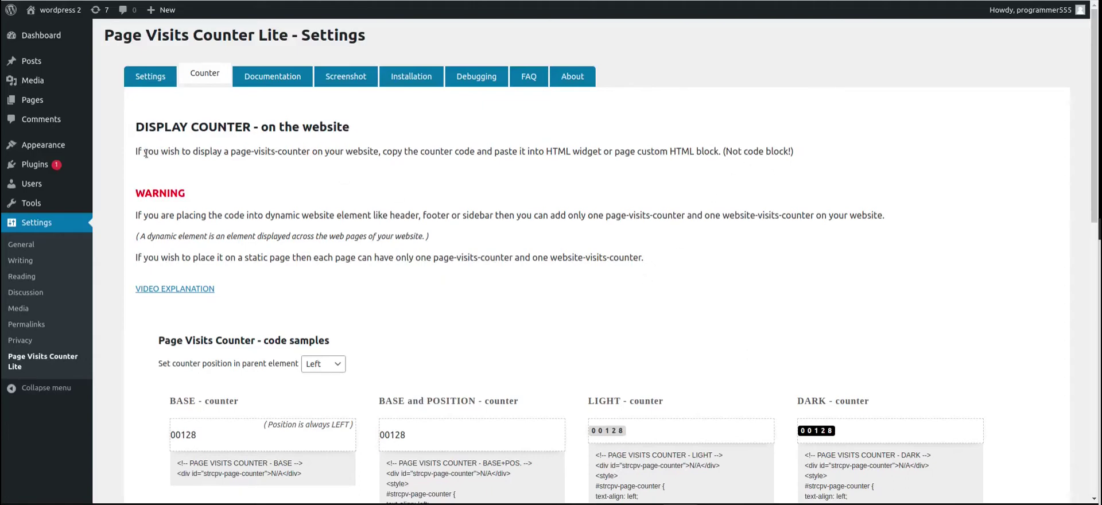
pyautogui.moveTo(136, 151); pyautogui.dragTo(842, 155)
pyautogui.scroll(-3, 846, 155)
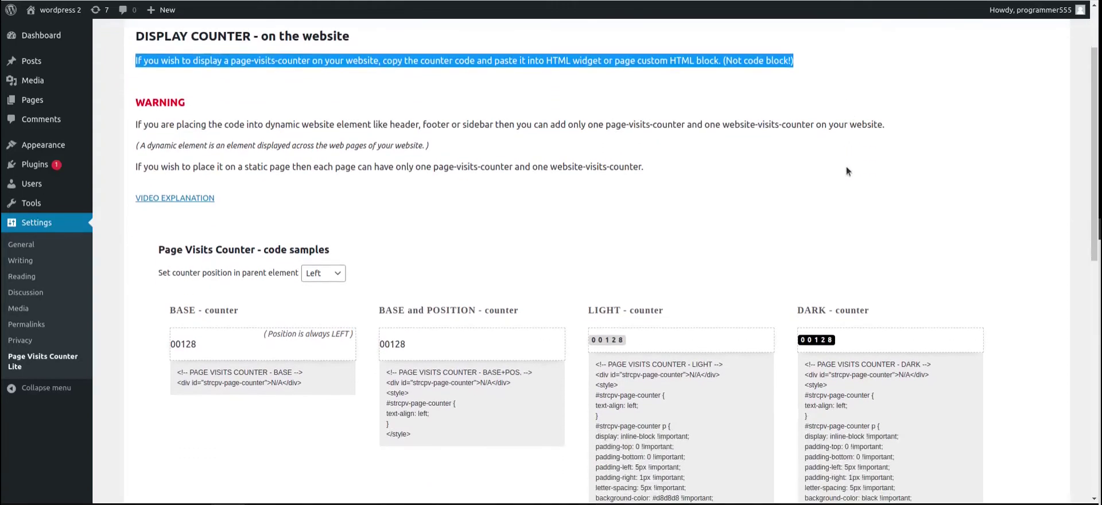
pyautogui.scroll(-1, 837, 189)
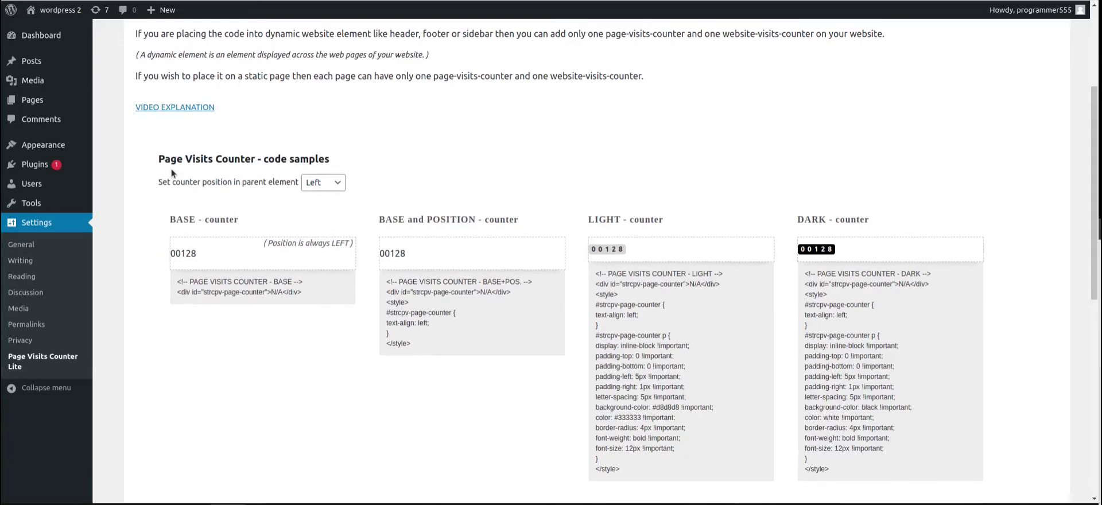
pyautogui.moveTo(158, 159); pyautogui.dragTo(255, 162)
pyautogui.scroll(-4, 258, 170)
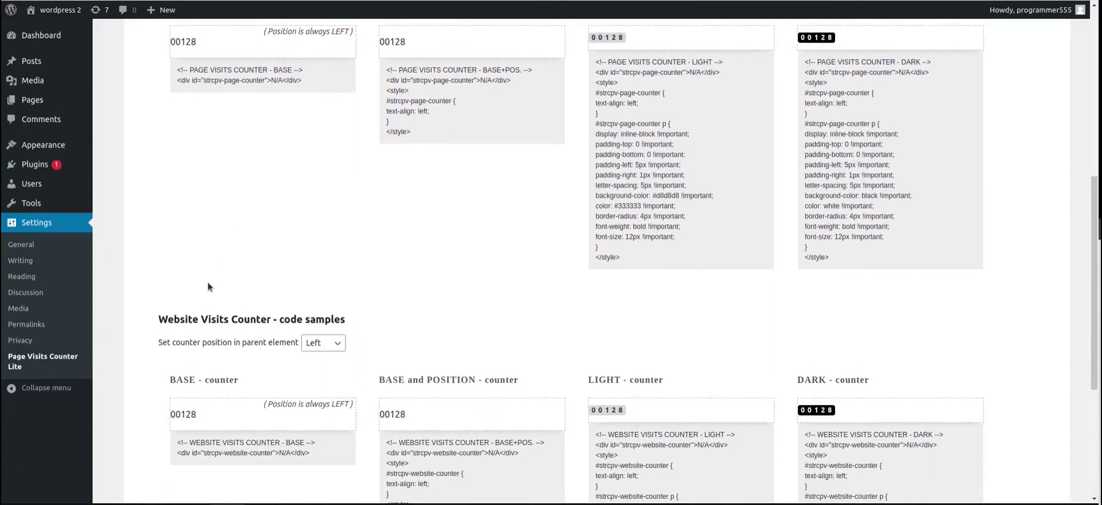
pyautogui.scroll(-1, 210, 275)
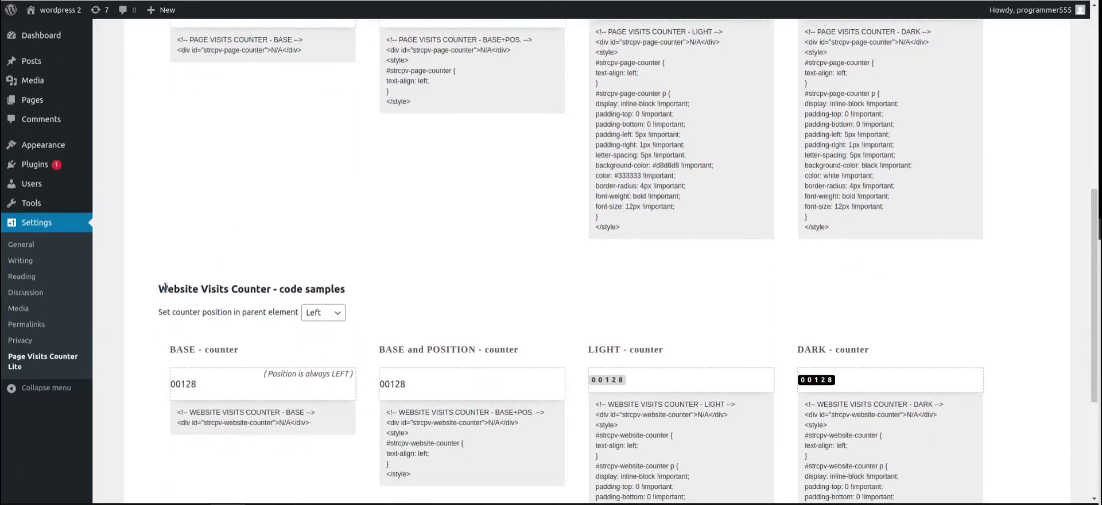
pyautogui.moveTo(159, 289); pyautogui.dragTo(271, 288)
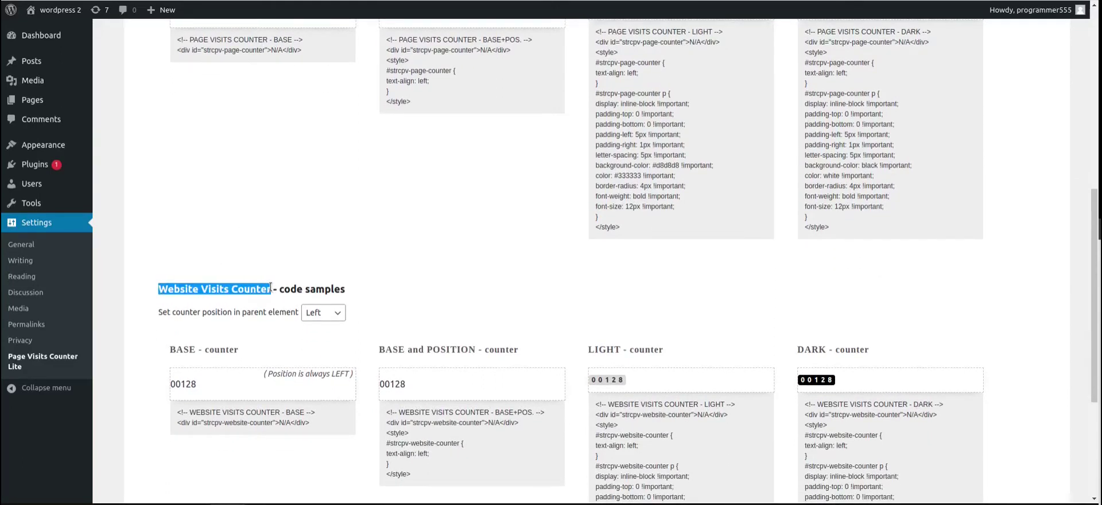
pyautogui.scroll(4, 280, 270)
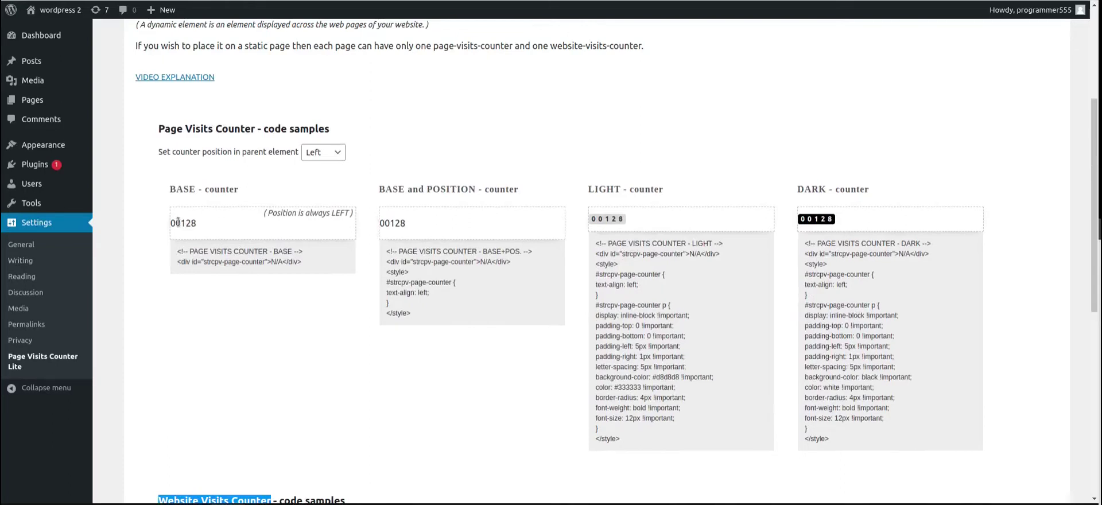
pyautogui.moveTo(172, 225); pyautogui.dragTo(197, 227)
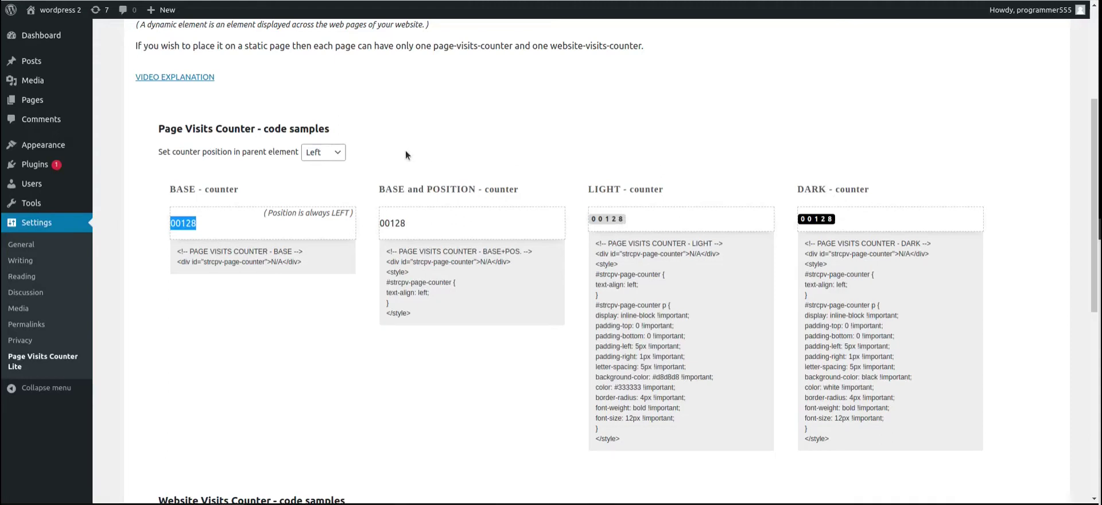
# - Set the Page Visits Counter position to Center, then to Right
pyautogui.click(338, 152)
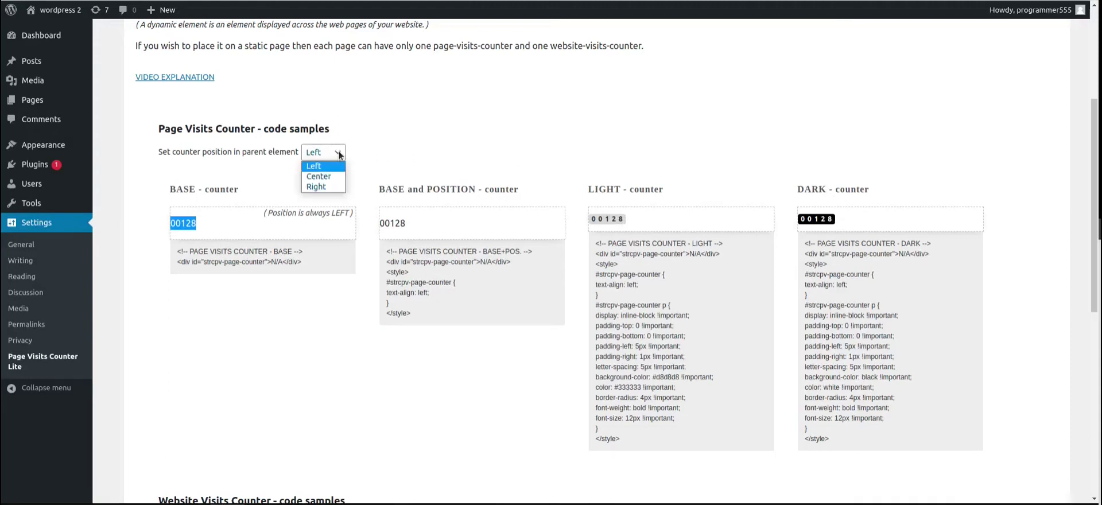
pyautogui.click(323, 178)
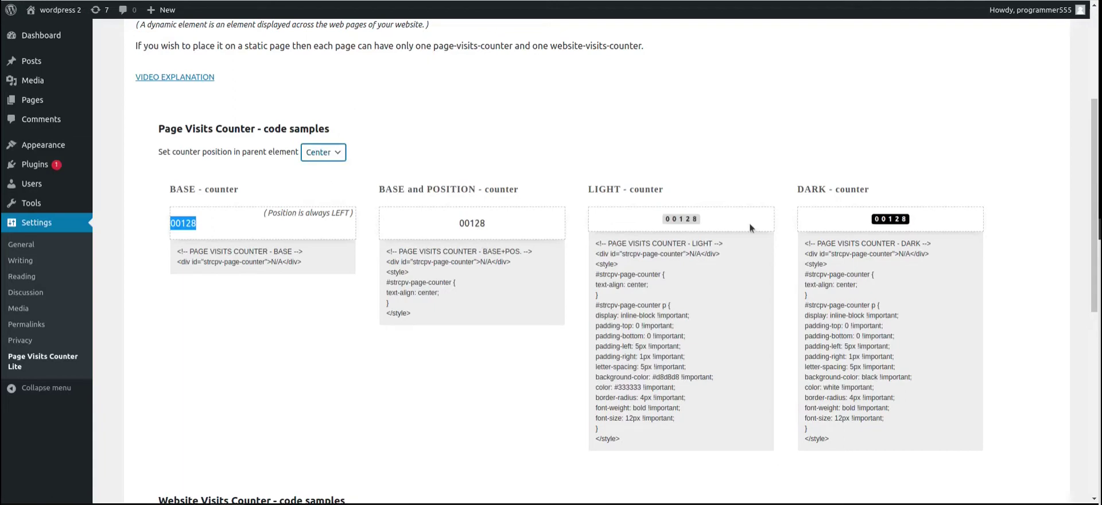
pyautogui.click(339, 154)
pyautogui.click(328, 187)
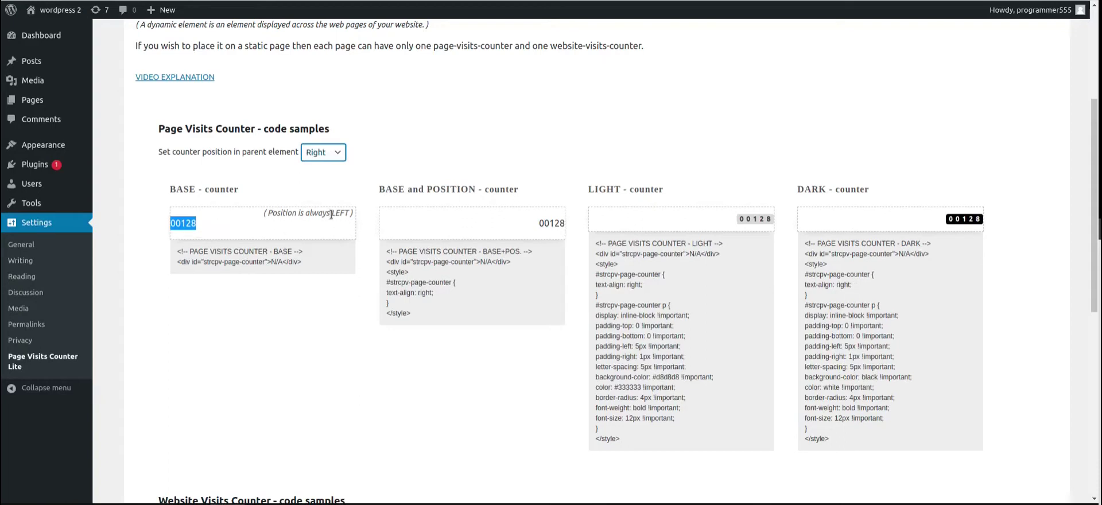
# - Highlight the BASE, POSITION and LIGHT code lines to review the right-aligned CSS
pyautogui.moveTo(177, 262); pyautogui.dragTo(301, 263)
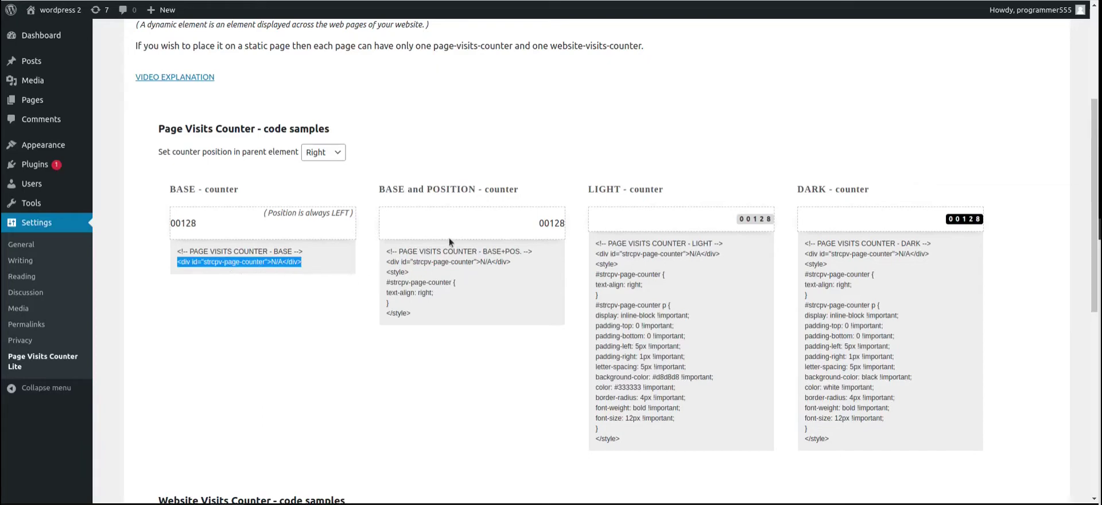
pyautogui.click(472, 259)
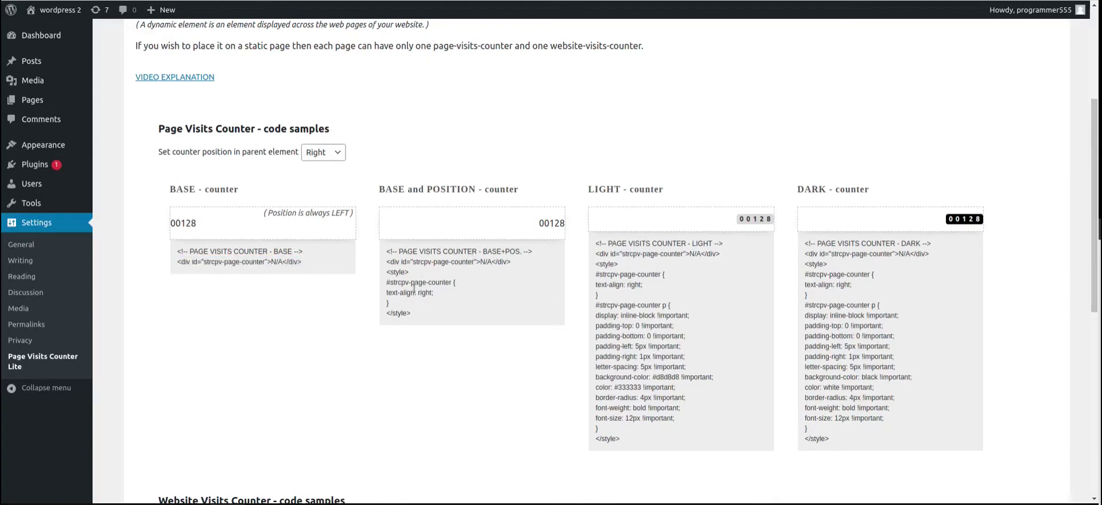
pyautogui.moveTo(389, 282); pyautogui.dragTo(454, 310)
pyautogui.click(387, 271)
pyautogui.click(431, 306)
pyautogui.moveTo(602, 265); pyautogui.dragTo(653, 446)
pyautogui.click(677, 418)
pyautogui.scroll(-1, 822, 324)
# - Try Center and then Right for the Website Visits Counter position
pyautogui.scroll(-7, 821, 324)
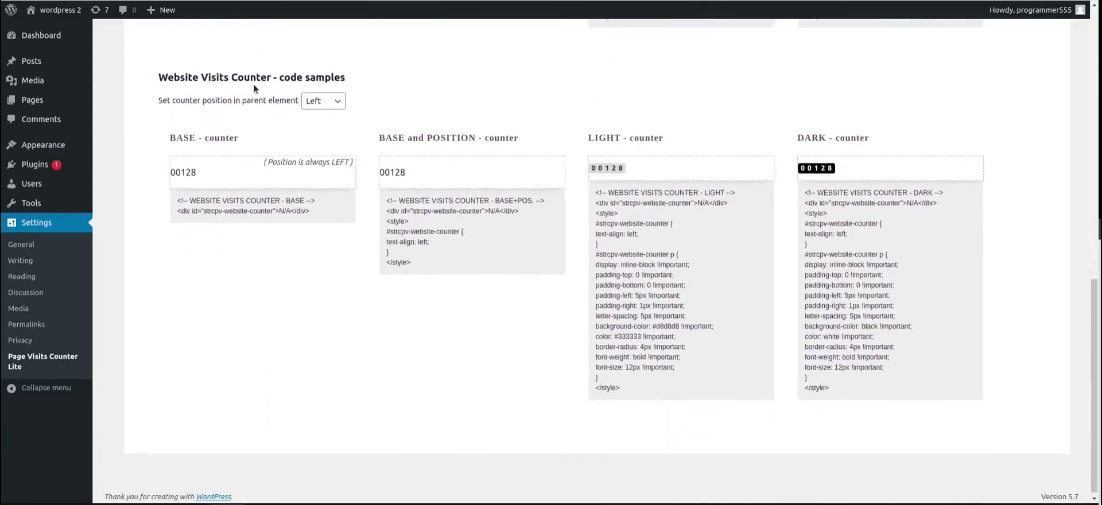
pyautogui.click(336, 105)
pyautogui.click(328, 128)
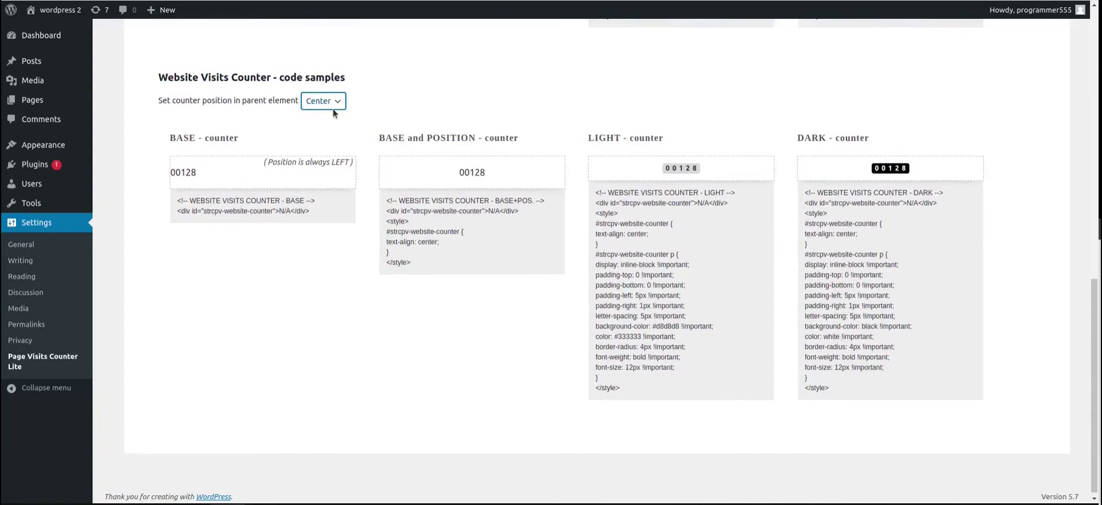
pyautogui.click(336, 102)
pyautogui.click(330, 136)
pyautogui.click(338, 98)
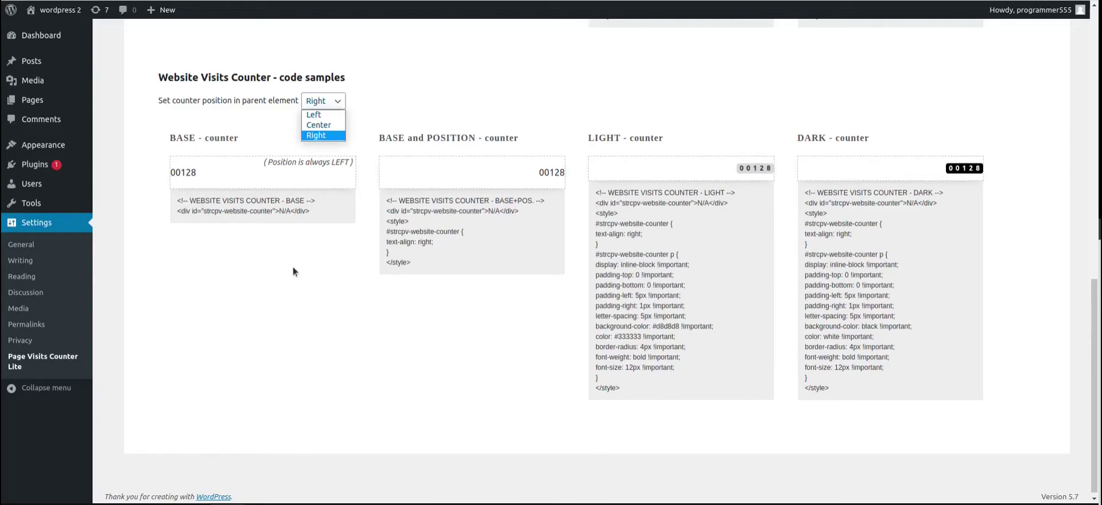
# - Set the Page Visits Counter position to Center
pyautogui.scroll(2, 293, 267)
pyautogui.scroll(5, 311, 274)
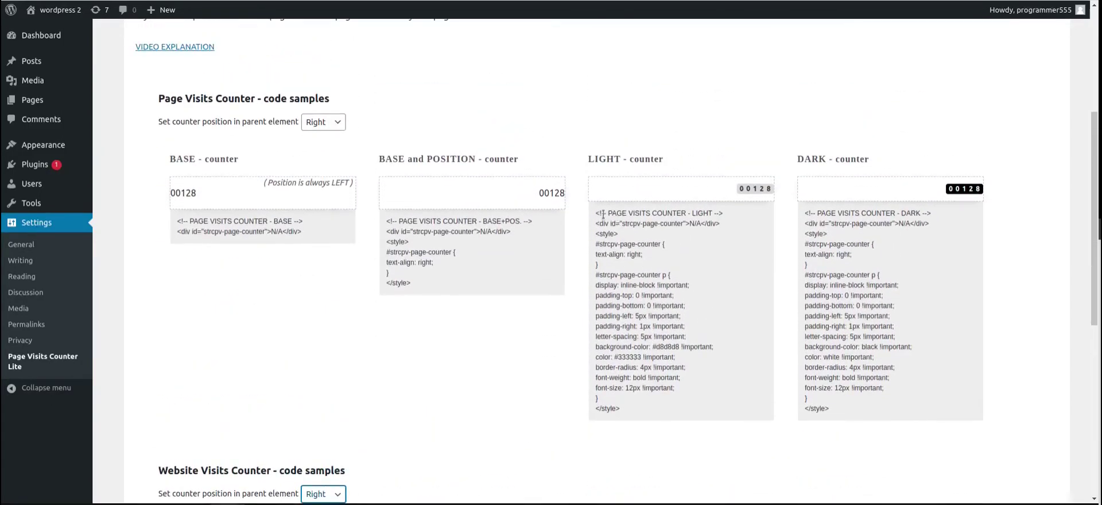
pyautogui.click(330, 127)
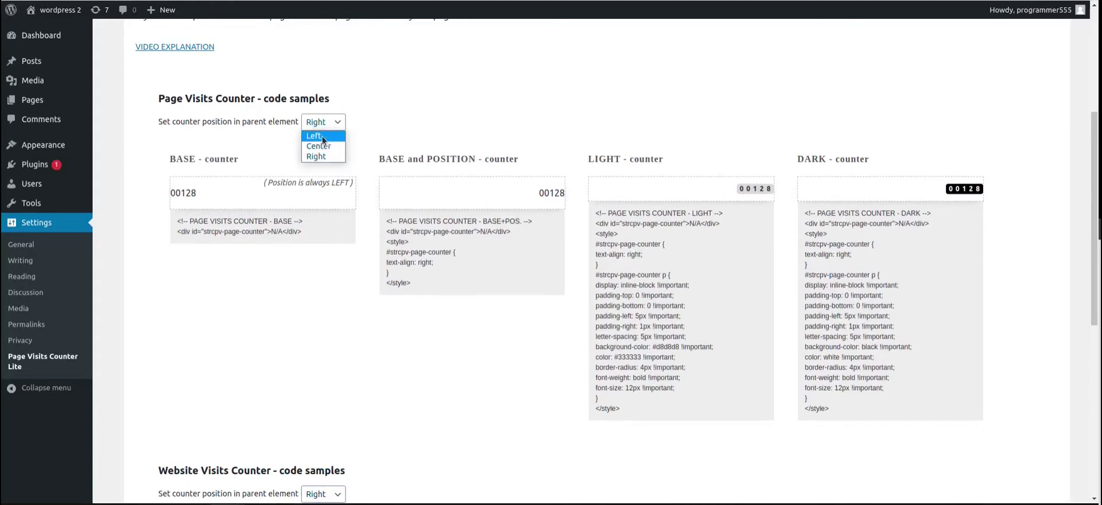
pyautogui.click(320, 146)
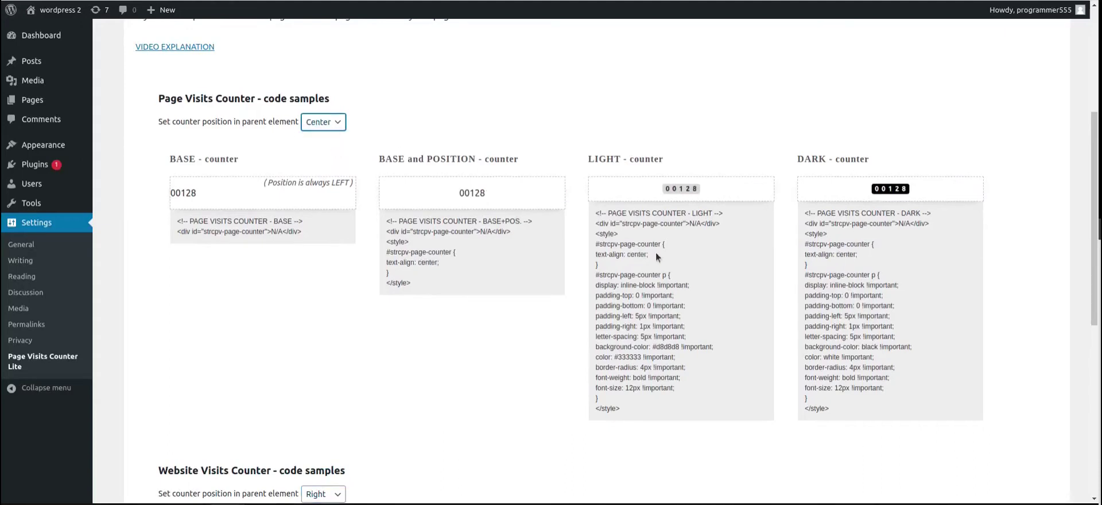
# - Copy the LIGHT counter code sample and switch to the site's front end
pyautogui.moveTo(596, 213); pyautogui.dragTo(621, 410)
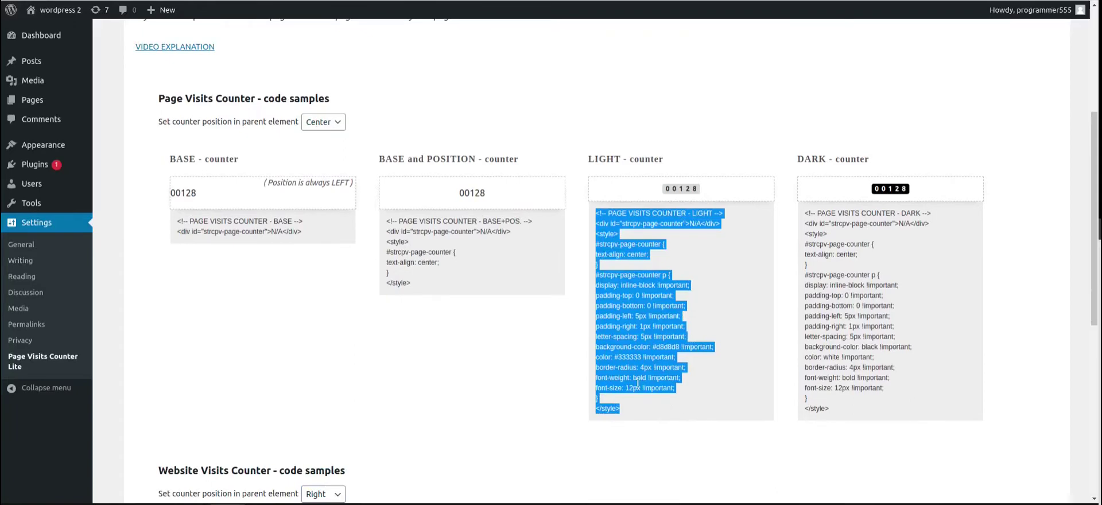
pyautogui.rightClick(632, 376)
pyautogui.click(661, 385)
pyautogui.click(715, 391)
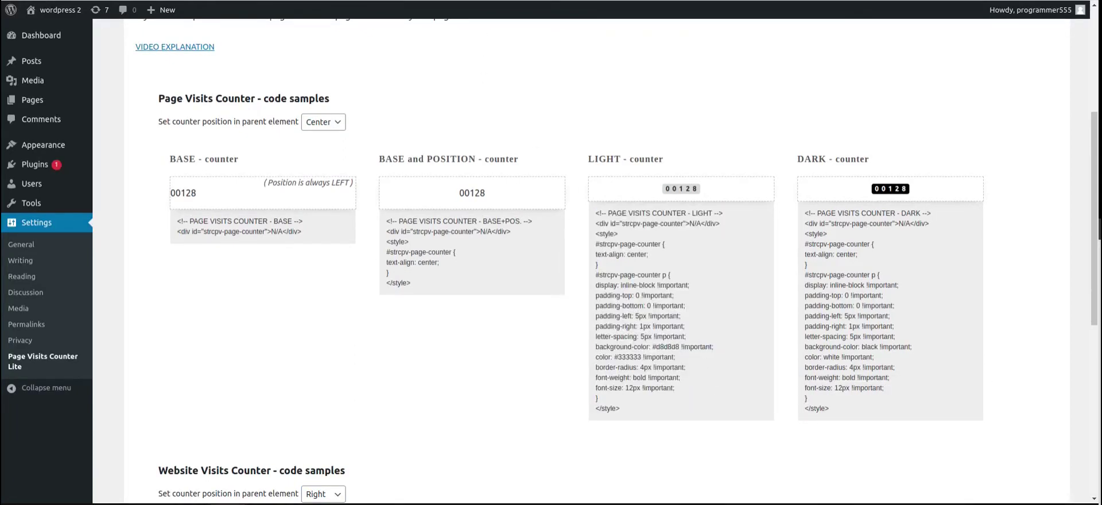
pyautogui.hotkey('ctrl', 'Tab')
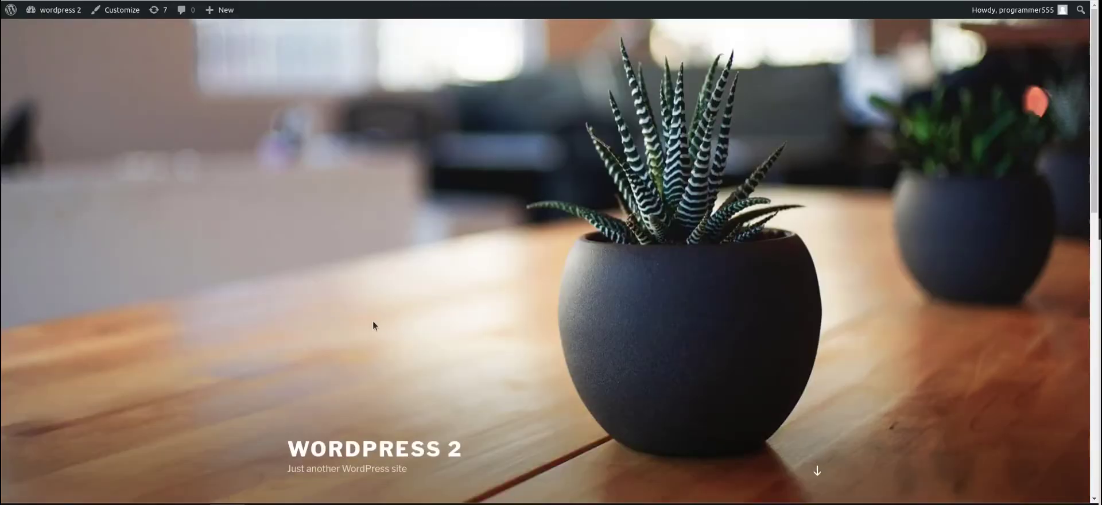
# - Scroll the front page down to the footer
pyautogui.scroll(-2, 374, 323)
pyautogui.scroll(-10, 373, 323)
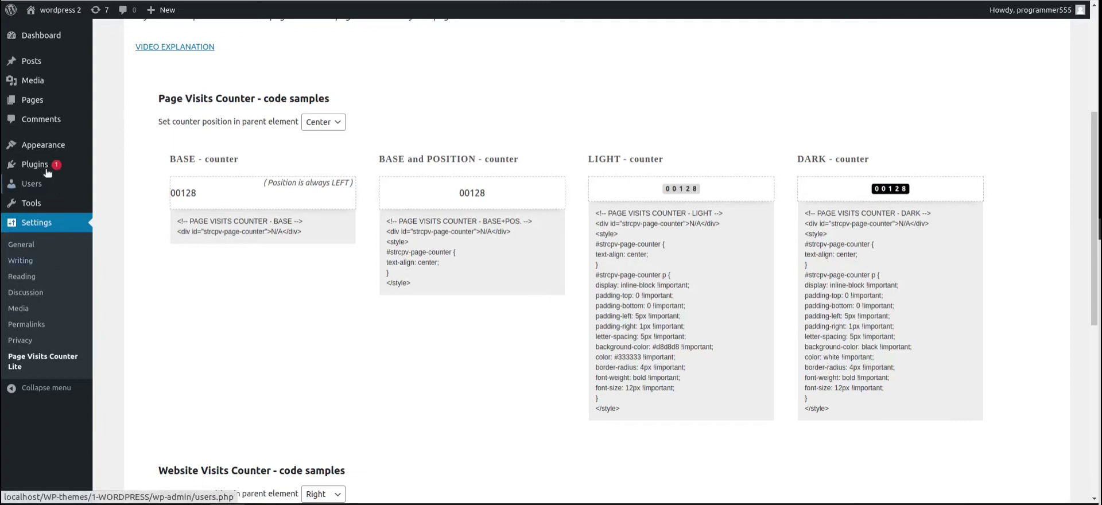
# - Go to Appearance > Widgets, expand Footer 1 and Footer 2, and drop Custom HTML into Footer 1
pyautogui.moveTo(46, 148)
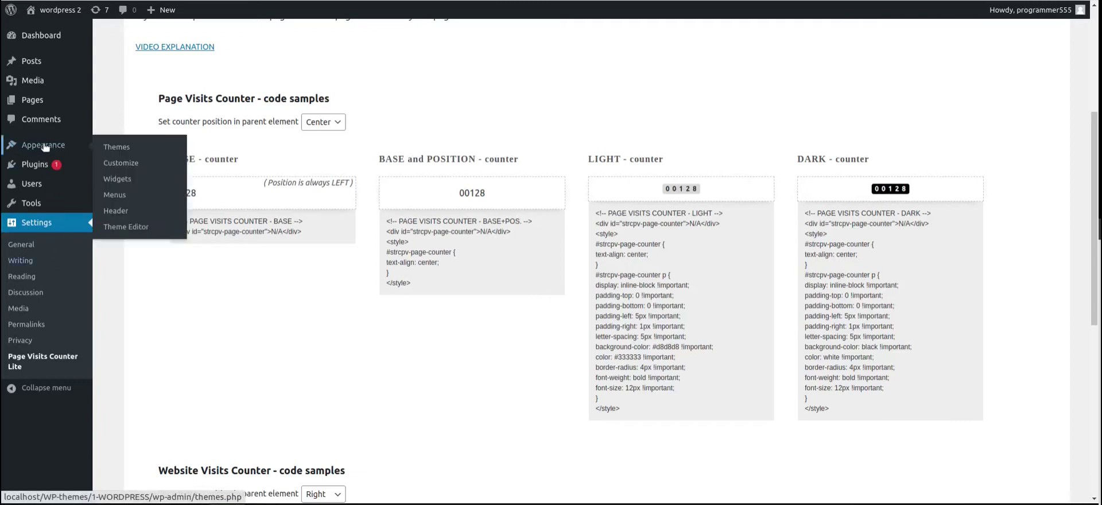
pyautogui.rightClick(121, 180)
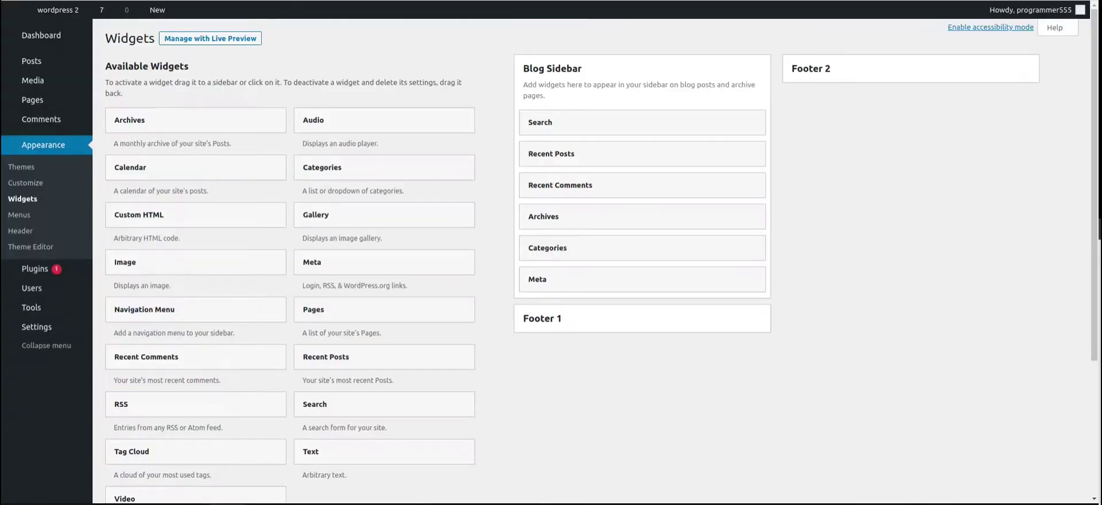
pyautogui.click(718, 323)
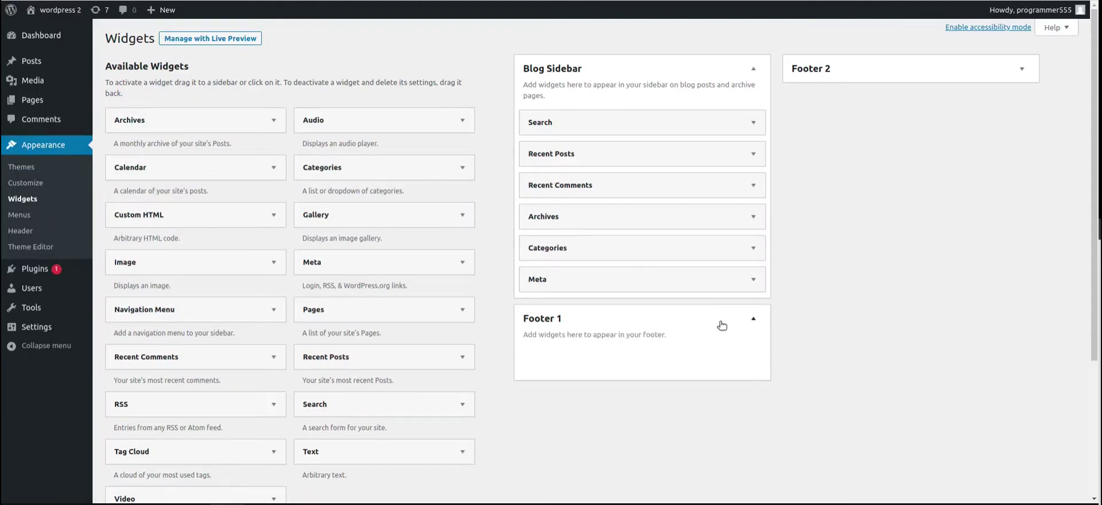
pyautogui.click(918, 78)
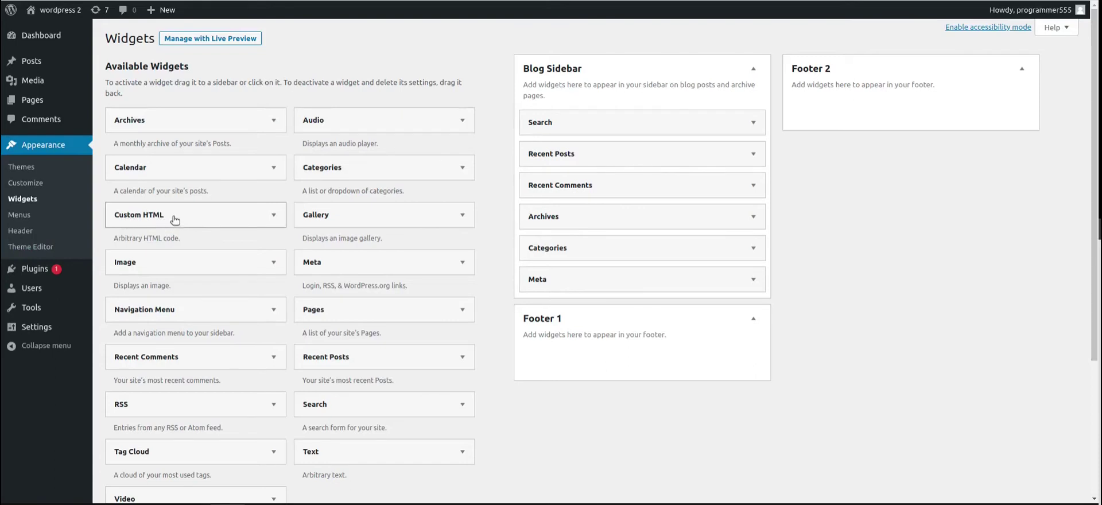
pyautogui.moveTo(172, 217); pyautogui.dragTo(609, 362)
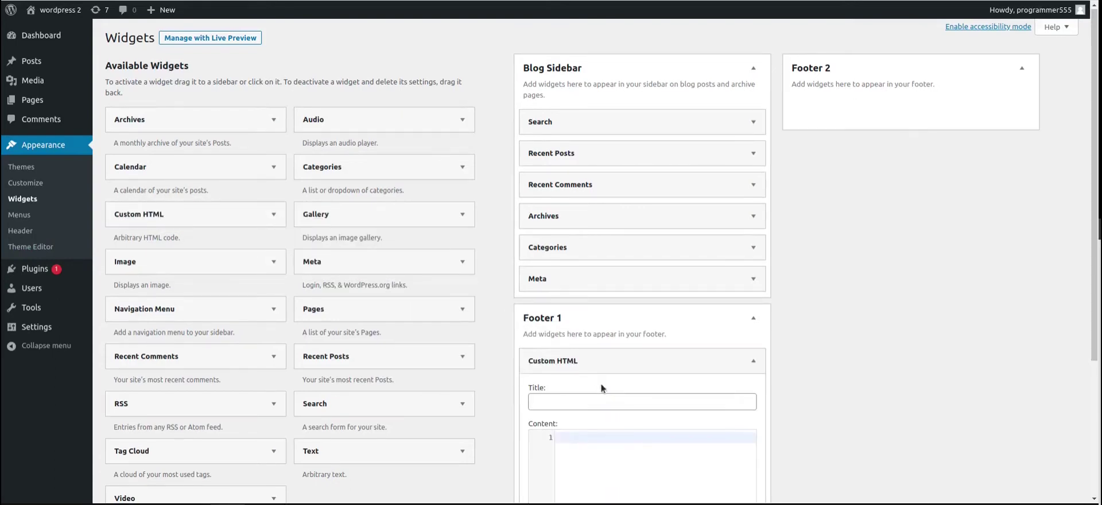
# - Title the Footer 1 Custom HTML widget 'Page', paste the LIGHT counter code, and save
pyautogui.scroll(-3, 601, 383)
pyautogui.click(562, 315)
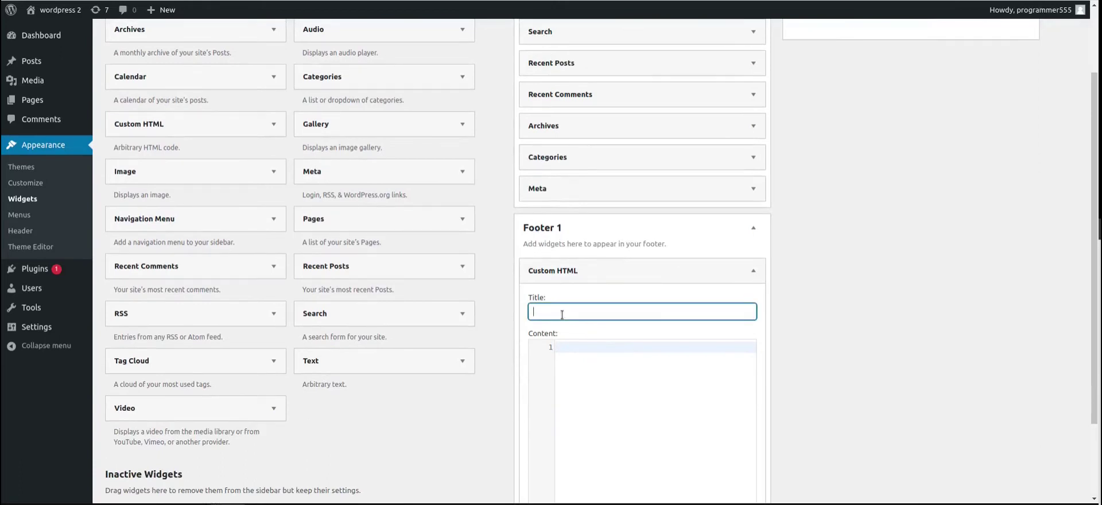
pyautogui.write('Page')
pyautogui.click(582, 354)
pyautogui.hotkey('ctrl', 'v')
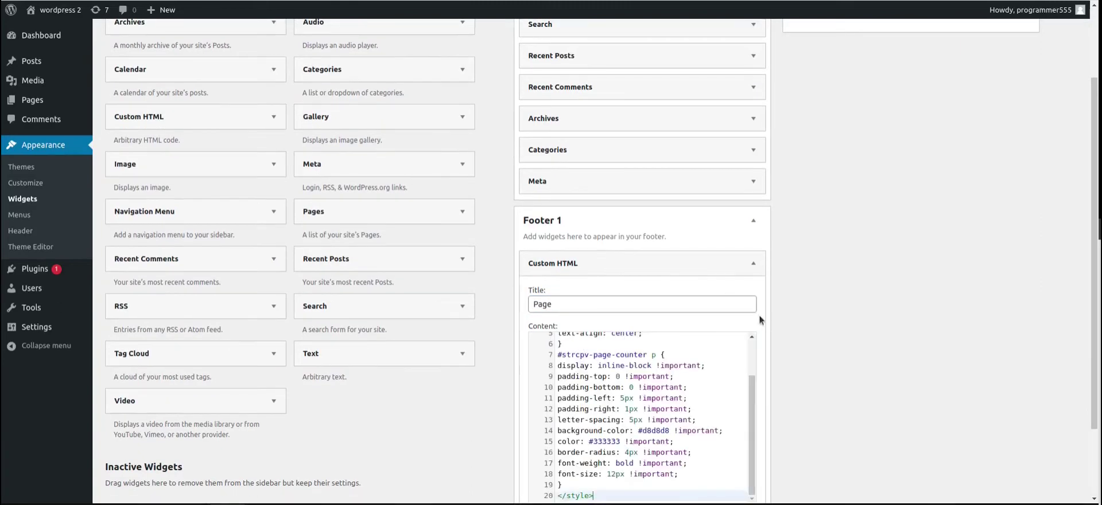
pyautogui.scroll(-2, 889, 342)
pyautogui.scroll(2, 630, 353)
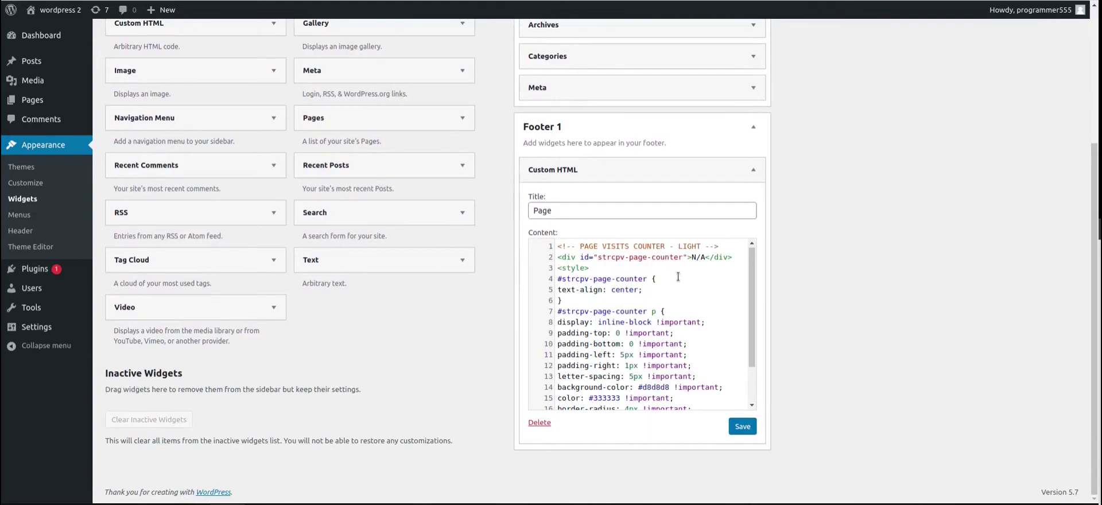
pyautogui.click(747, 428)
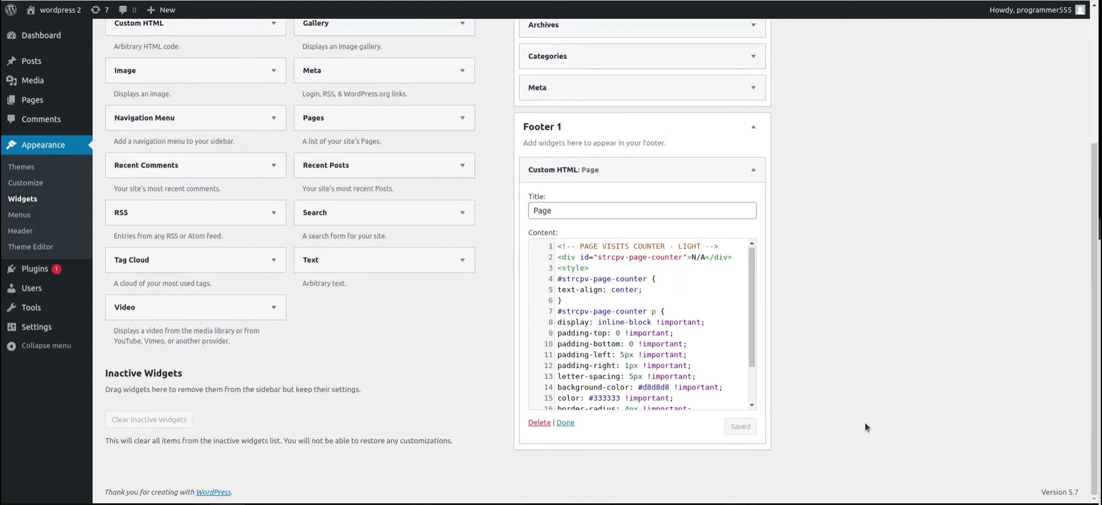
# - On the front end, scroll to the footer and right-click the Page counter showing 00005
pyautogui.hotkey('ctrl', 'Tab')
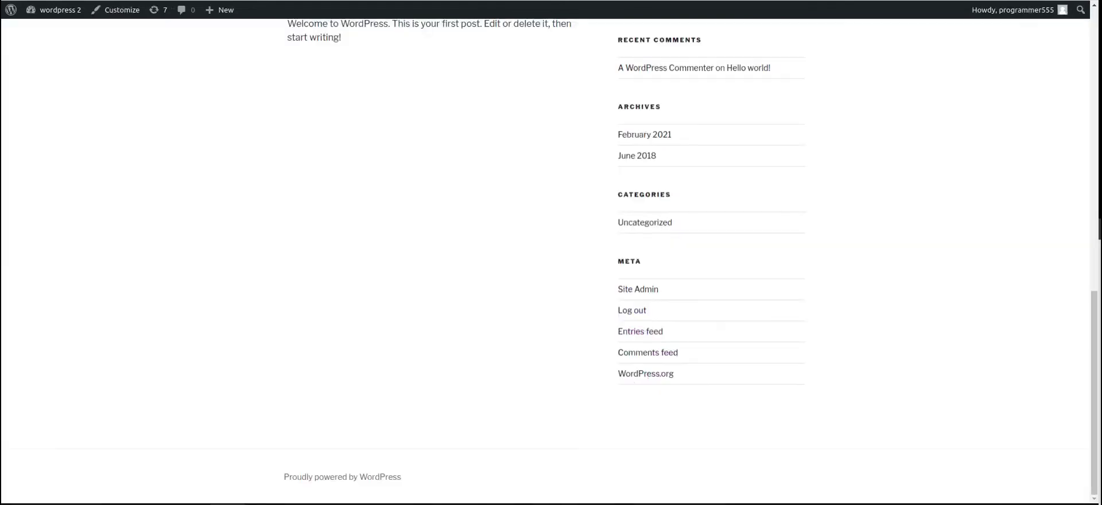
pyautogui.scroll(8, 301, 271)
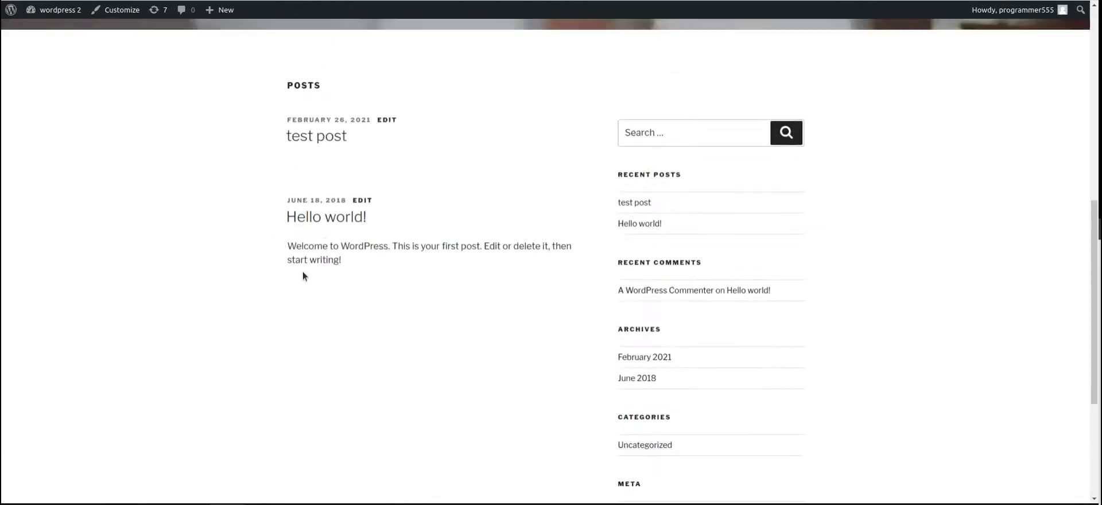
pyautogui.scroll(-8, 304, 276)
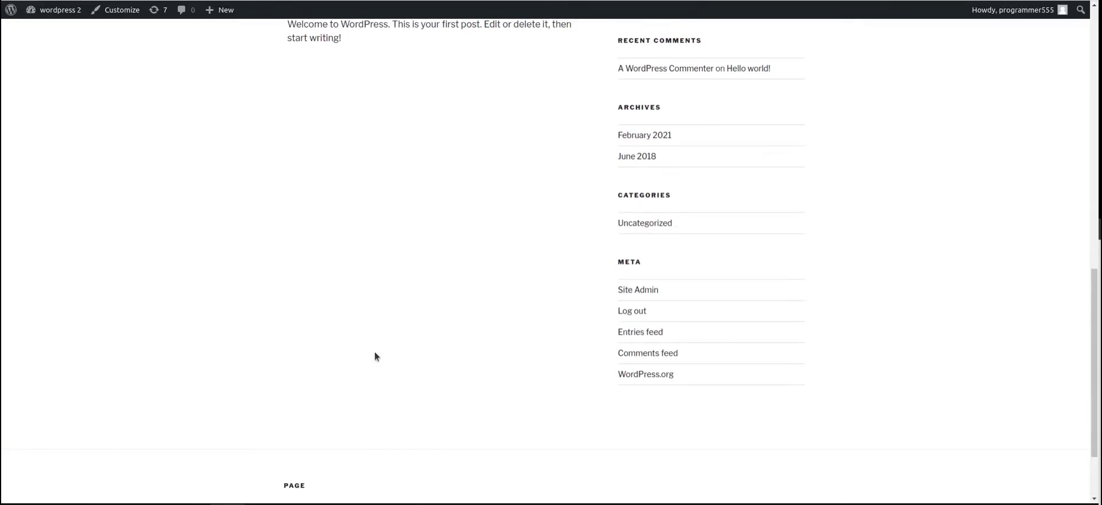
pyautogui.scroll(-3, 376, 352)
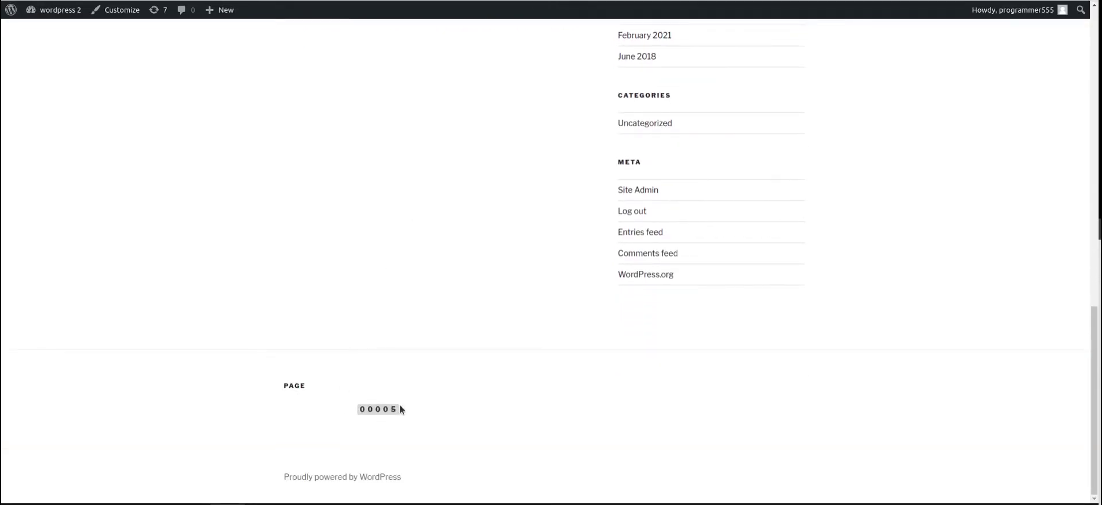
pyautogui.rightClick(379, 411)
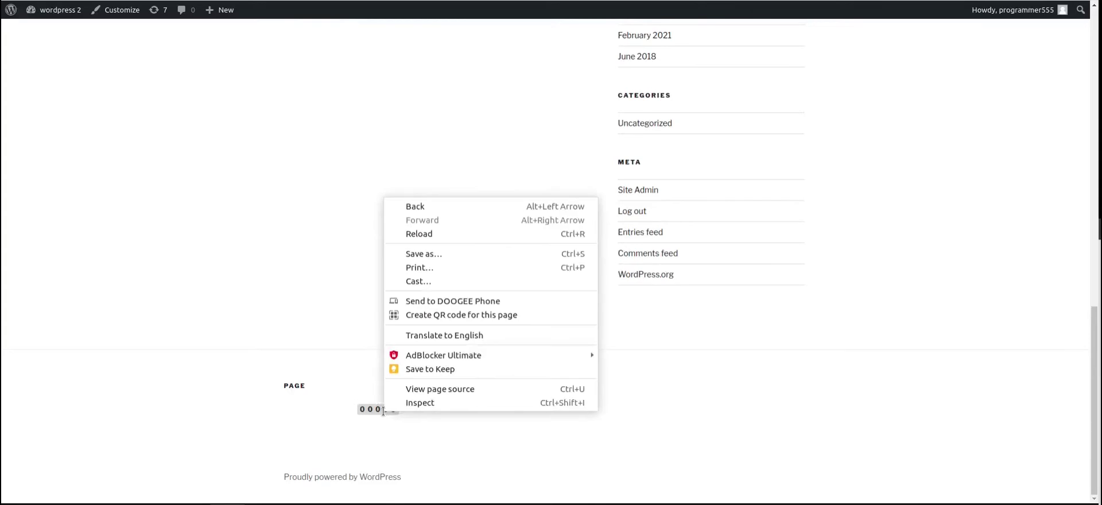
# - Inspect the footer counter, selecting the div.textwidget and div#strcpv-page-counter elements
pyautogui.click(408, 406)
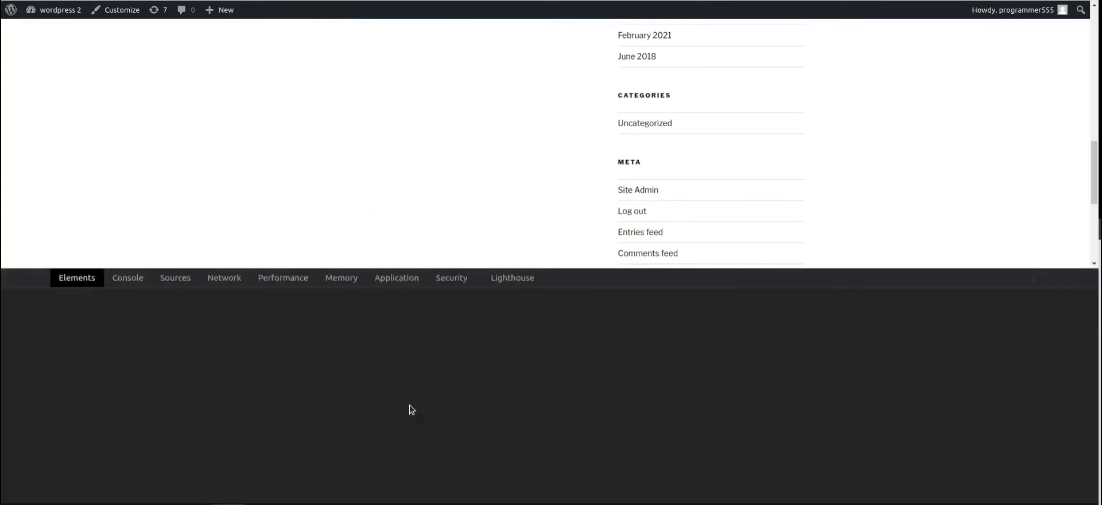
pyautogui.scroll(-4, 476, 219)
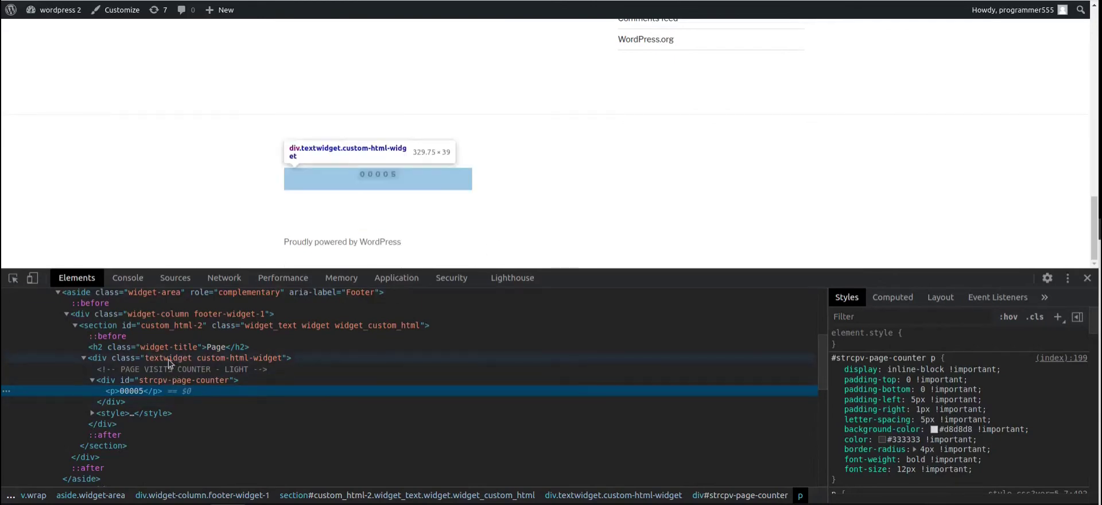
pyautogui.click(117, 360)
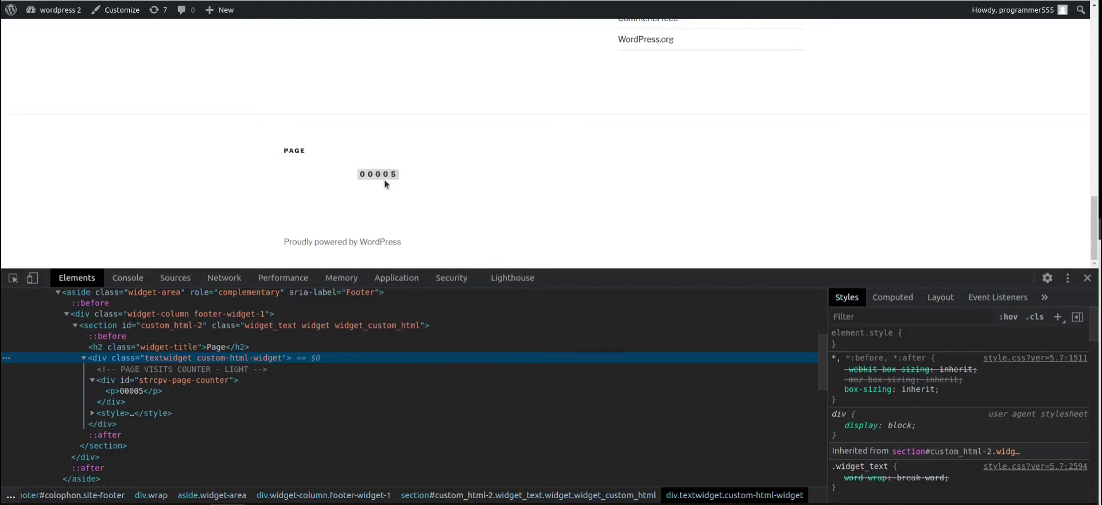
pyautogui.scroll(3, 453, 215)
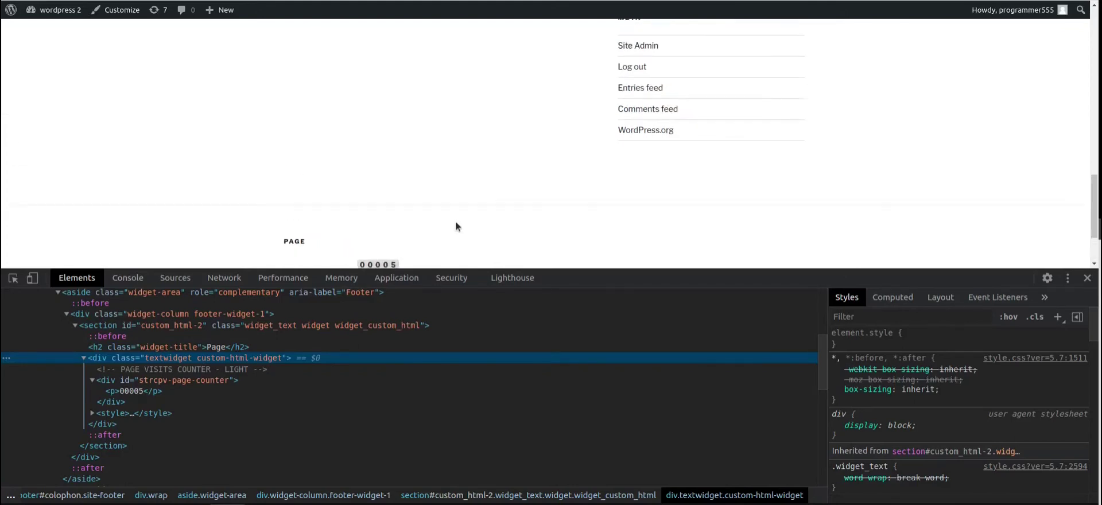
pyautogui.scroll(-2, 456, 221)
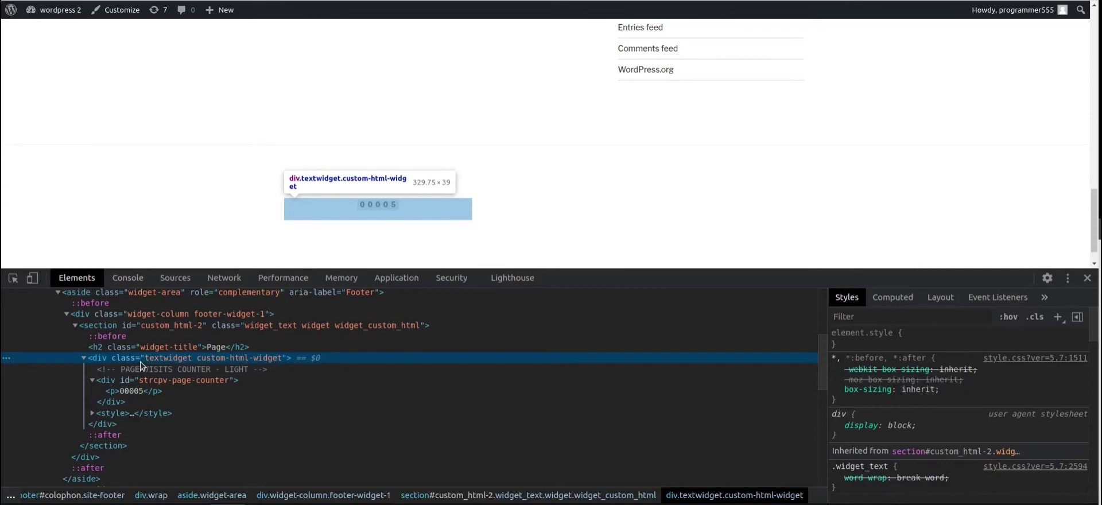
pyautogui.click(138, 381)
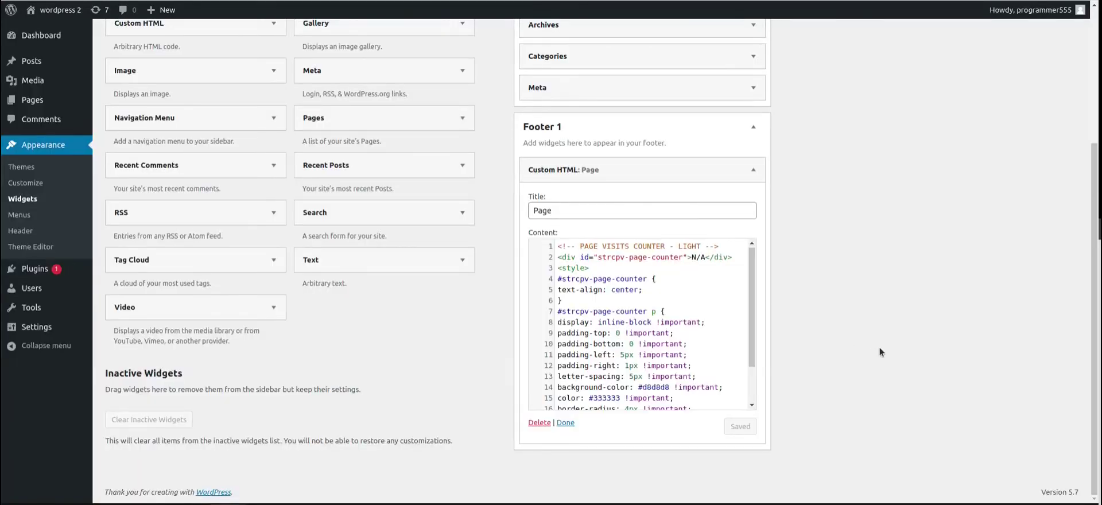
# - Add a Custom HTML widget titled 'Webiste' to Footer 2
pyautogui.scroll(3, 880, 347)
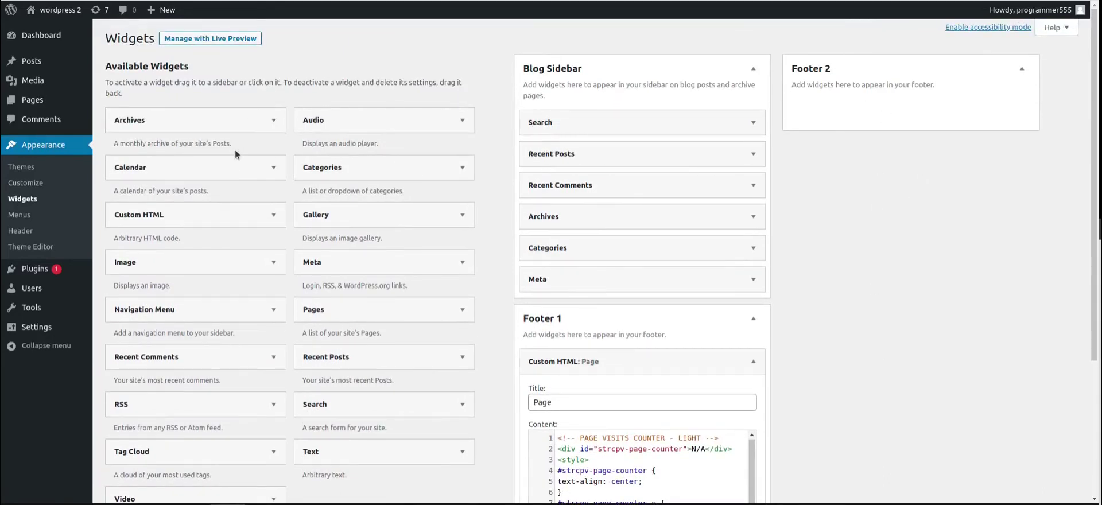
pyautogui.moveTo(201, 211); pyautogui.dragTo(943, 95)
pyautogui.click(839, 151)
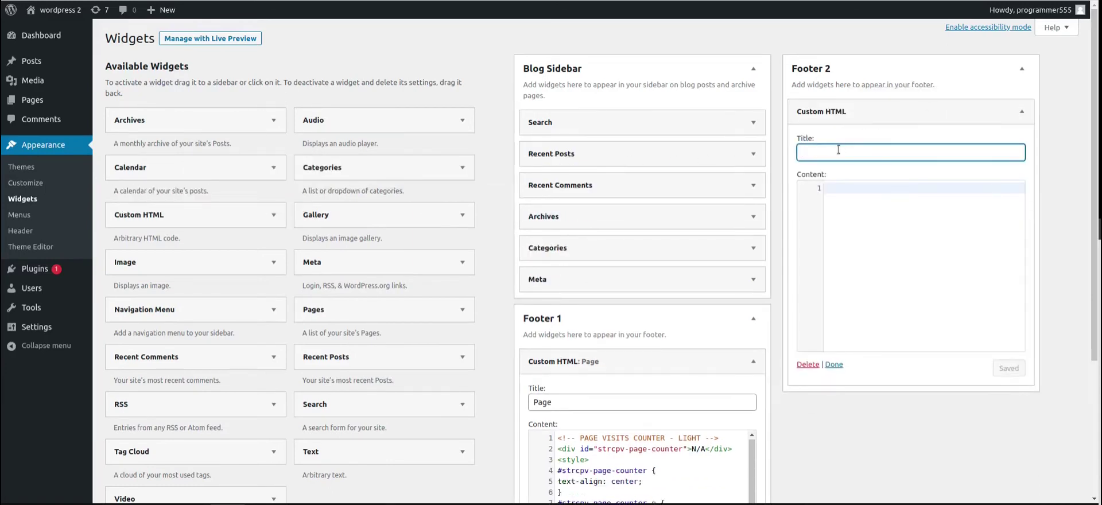
pyautogui.write('We')
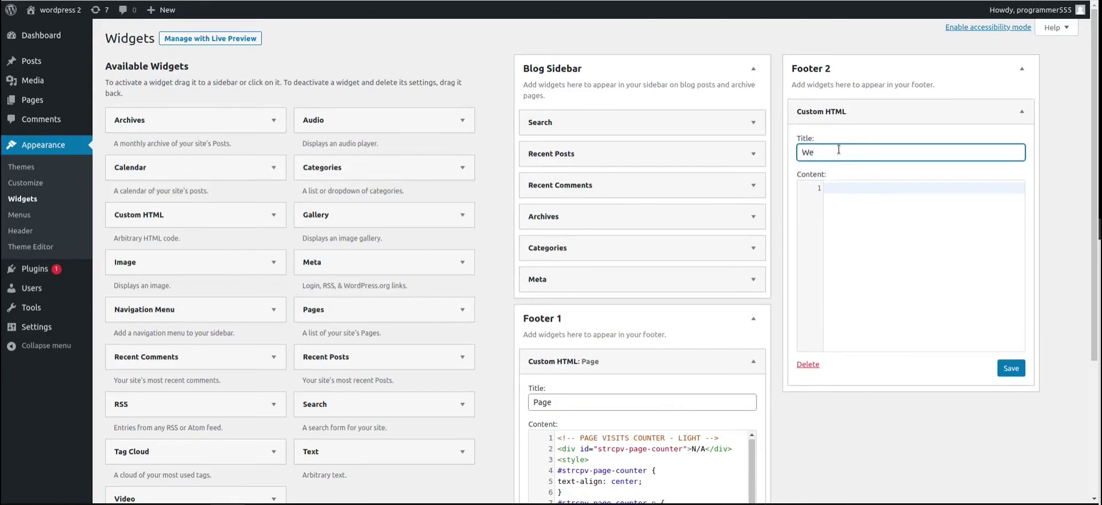
pyautogui.write('biste')
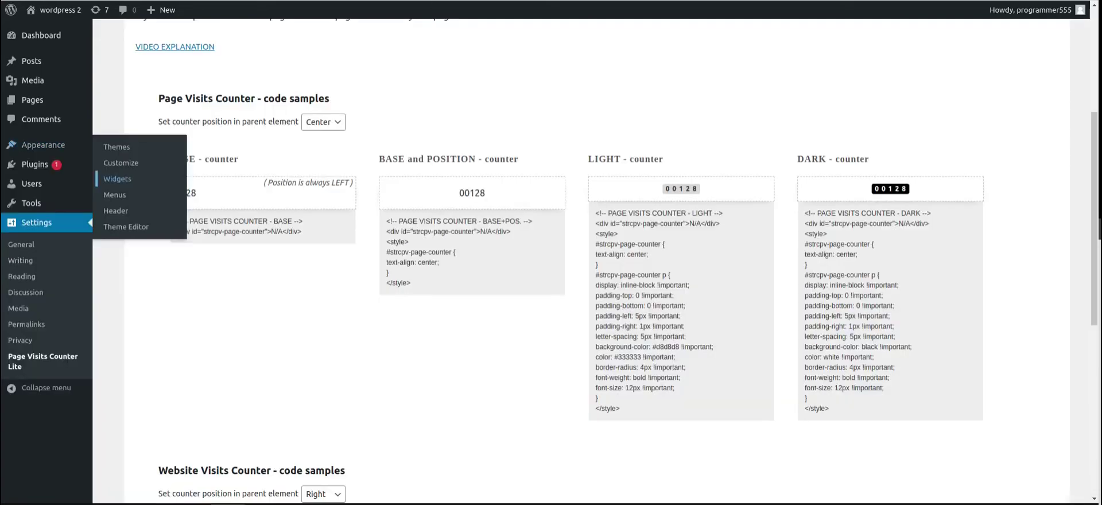
pyautogui.scroll(-3, 402, 309)
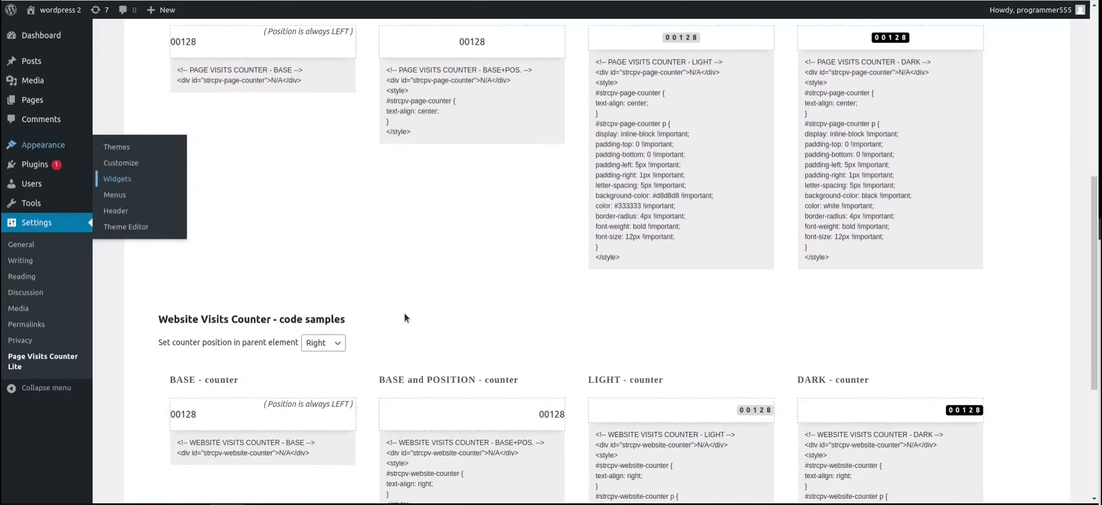
# - Preview the website counter aligned Left, then set its position back to Right
pyautogui.scroll(-4, 414, 259)
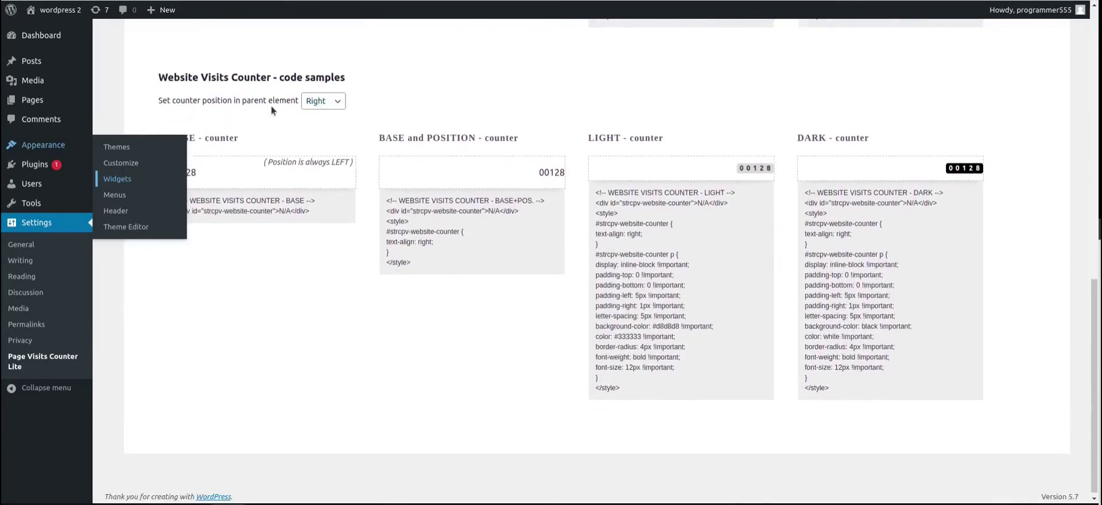
pyautogui.click(338, 103)
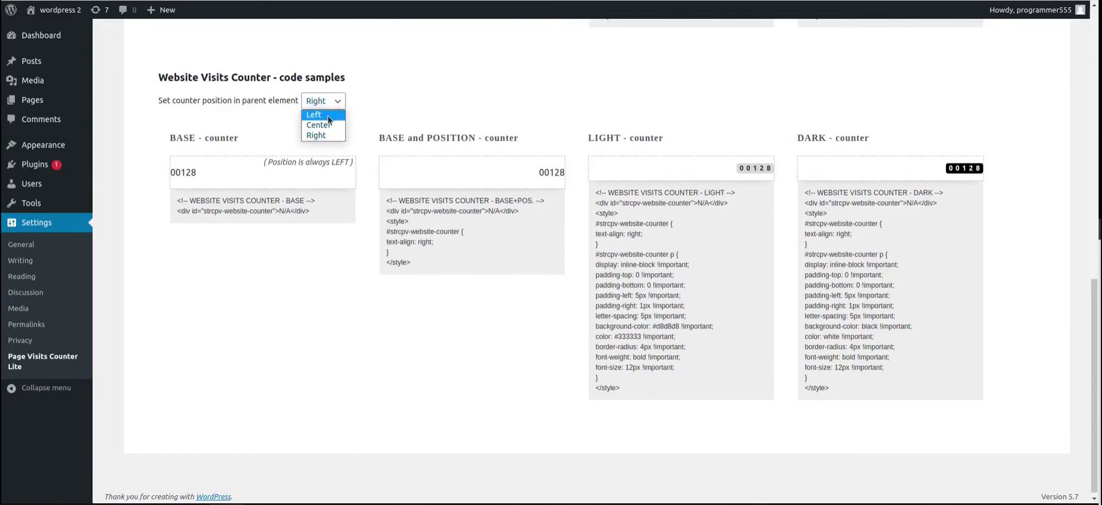
pyautogui.click(329, 117)
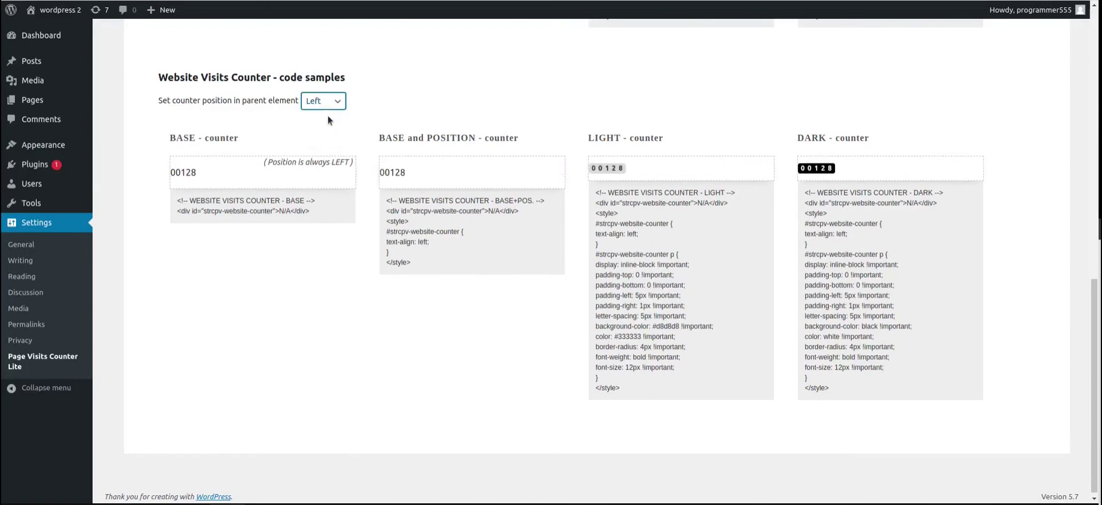
pyautogui.click(330, 103)
pyautogui.click(329, 135)
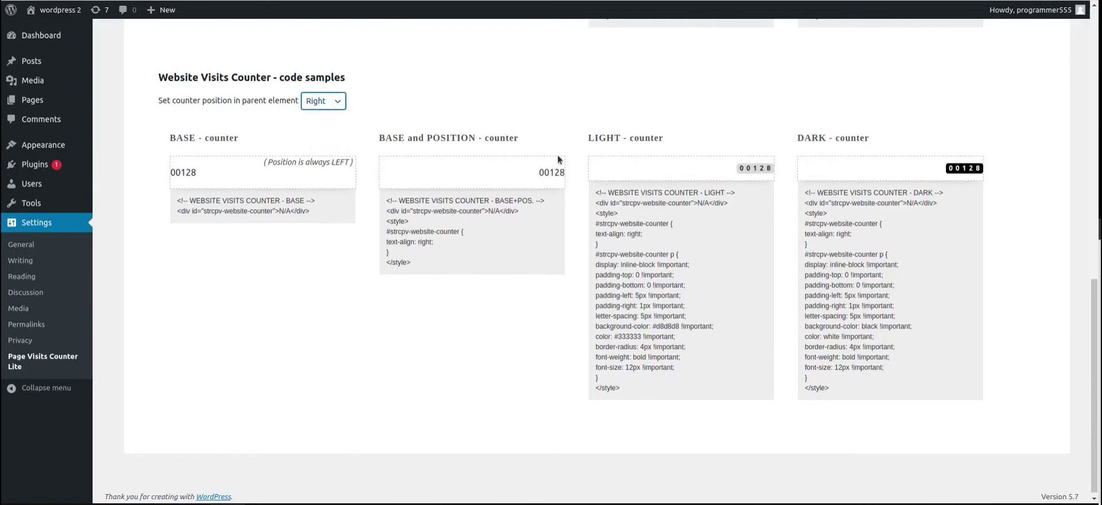
# - Copy the DARK website counter code into the Footer 2 Webiste widget and save it
pyautogui.moveTo(804, 192); pyautogui.dragTo(887, 397)
pyautogui.rightClick(846, 339)
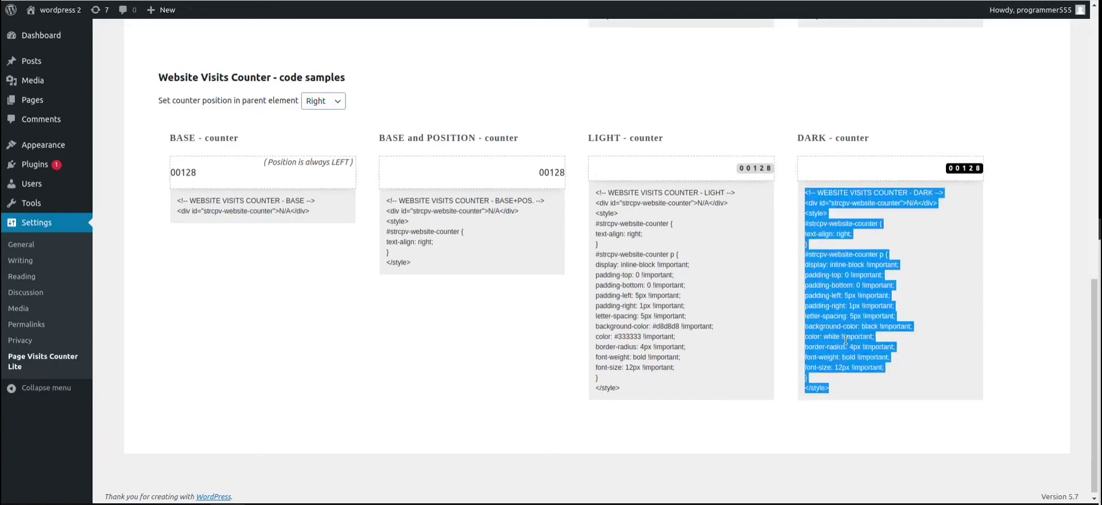
pyautogui.click(510, 1)
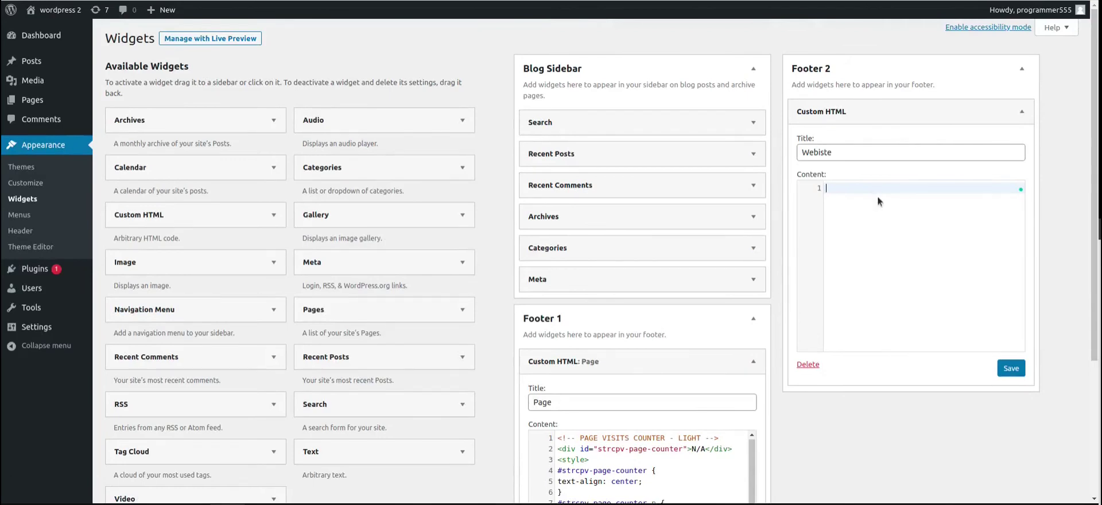
pyautogui.hotkey('ctrl', 'v')
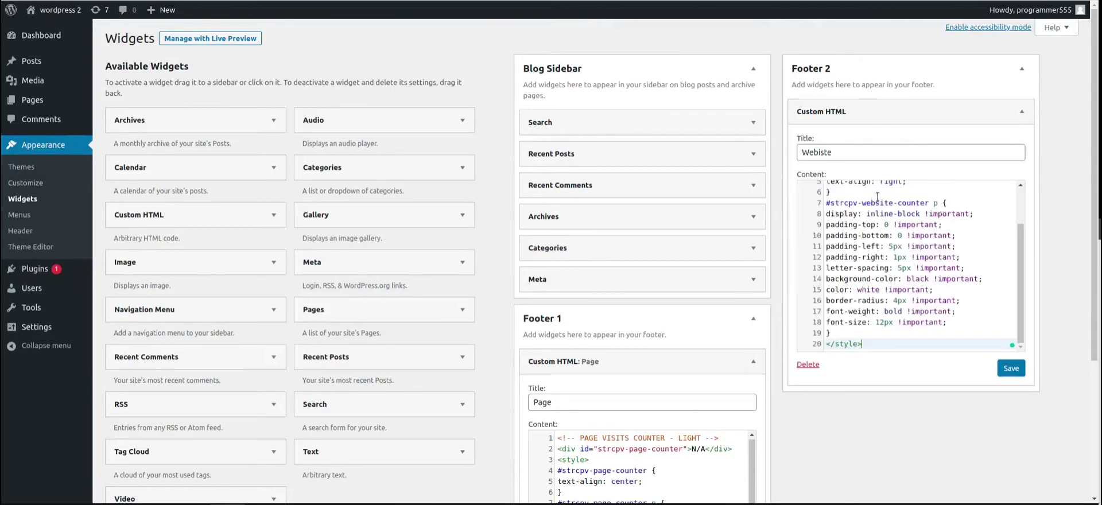
pyautogui.click(1011, 370)
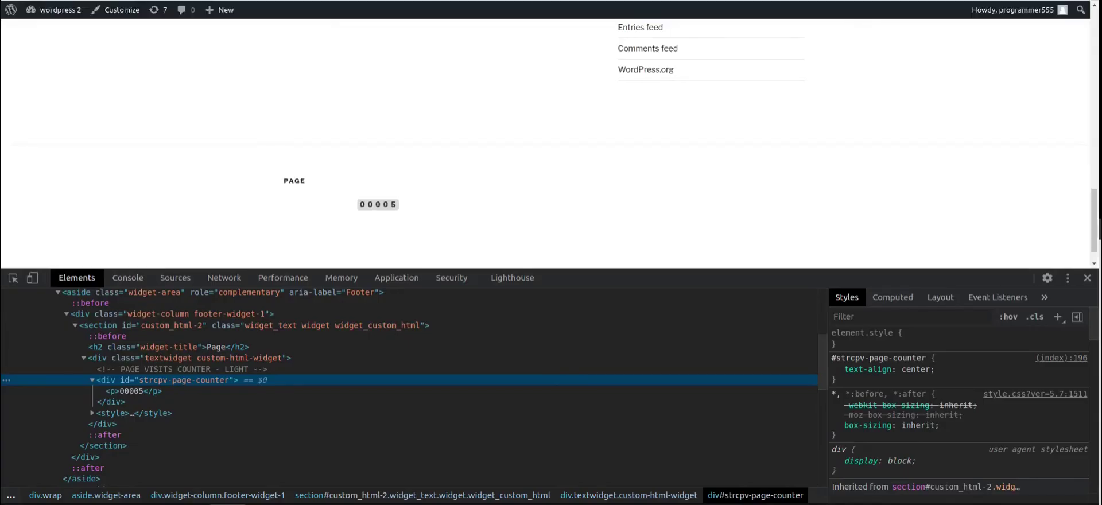
# - Reload the live site and inspect the 00025 counter's textwidget container in DevTools
pyautogui.press('F5')
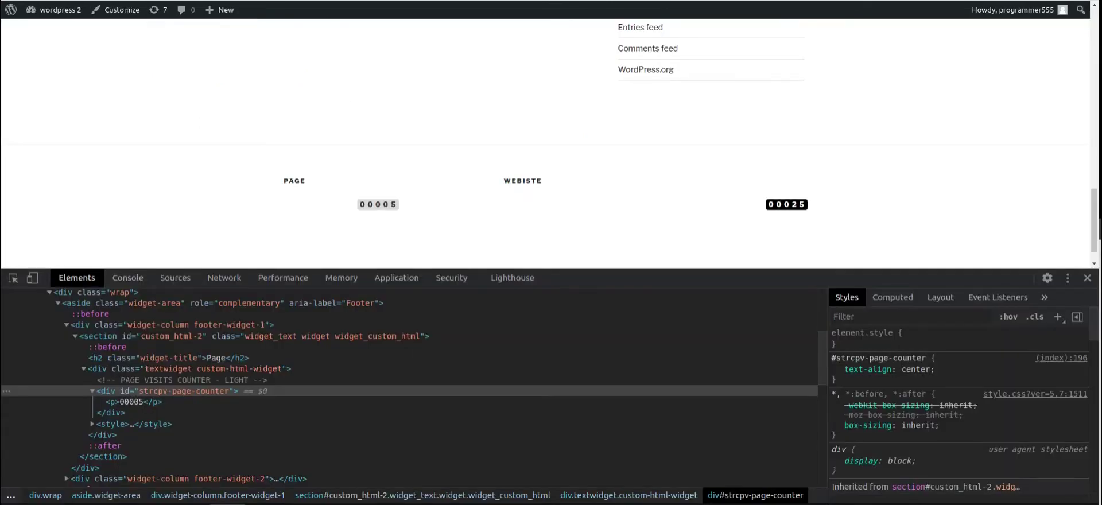
pyautogui.rightClick(767, 203)
pyautogui.click(821, 409)
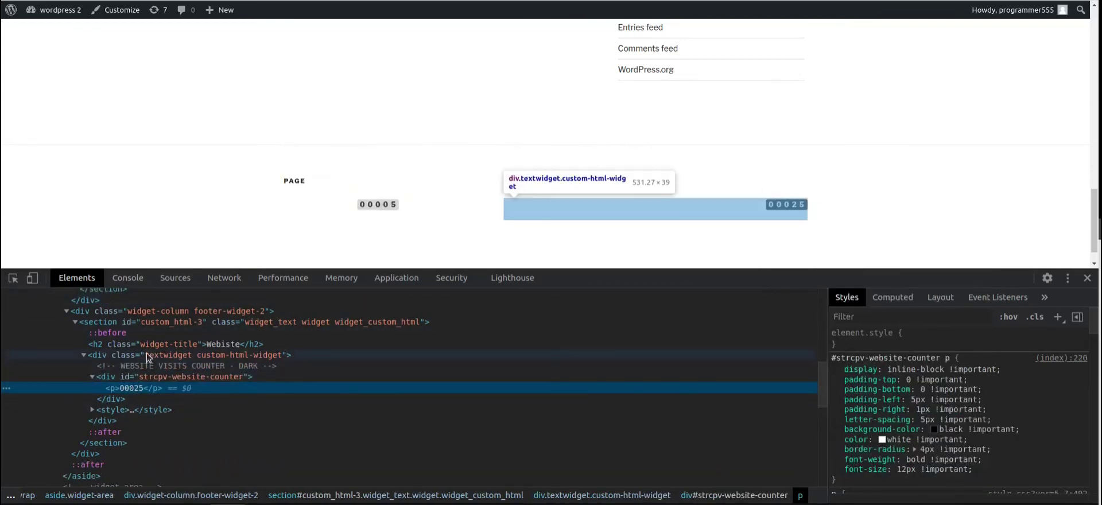
pyautogui.click(148, 356)
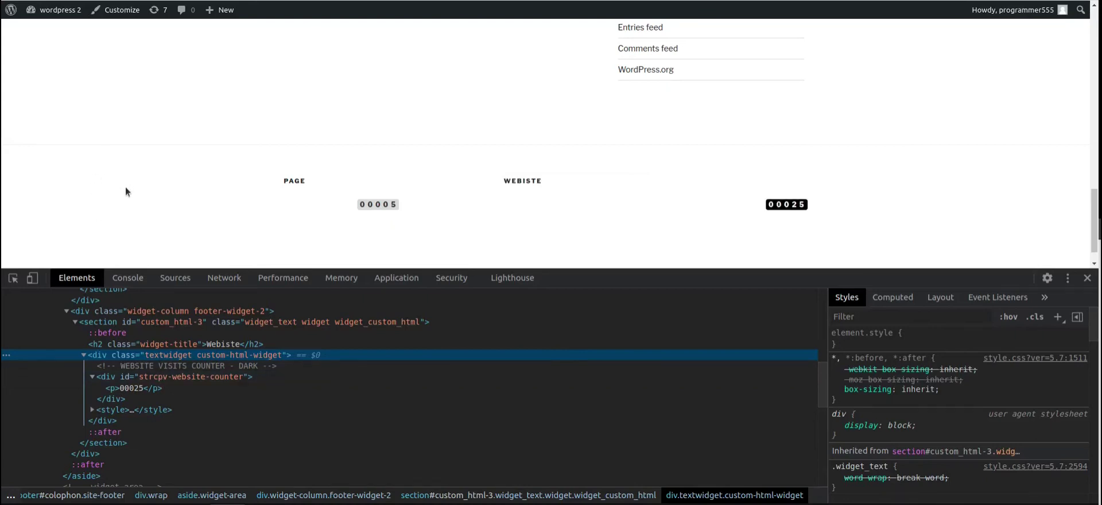
pyautogui.scroll(2, 140, 195)
pyautogui.scroll(-2, 143, 194)
# - Delete the Webiste widget from Footer 2 and the Page counter widget from Footer 1
pyautogui.click(620, 3)
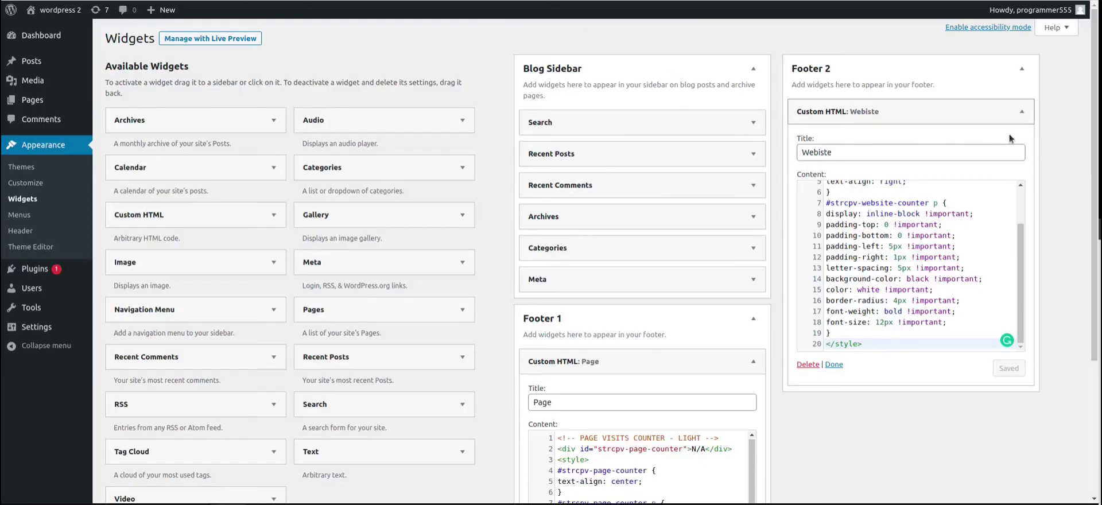
pyautogui.click(809, 366)
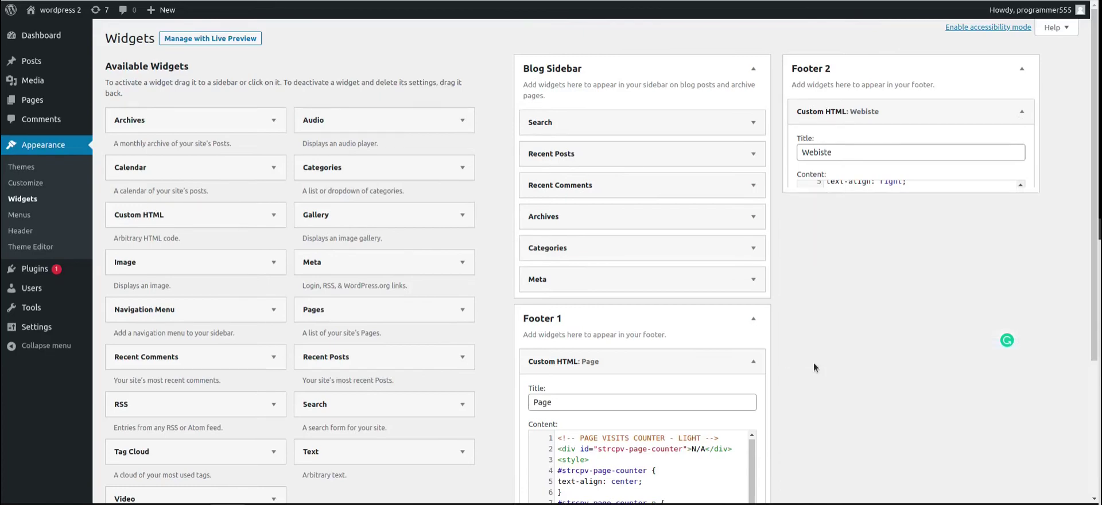
pyautogui.scroll(-3, 856, 276)
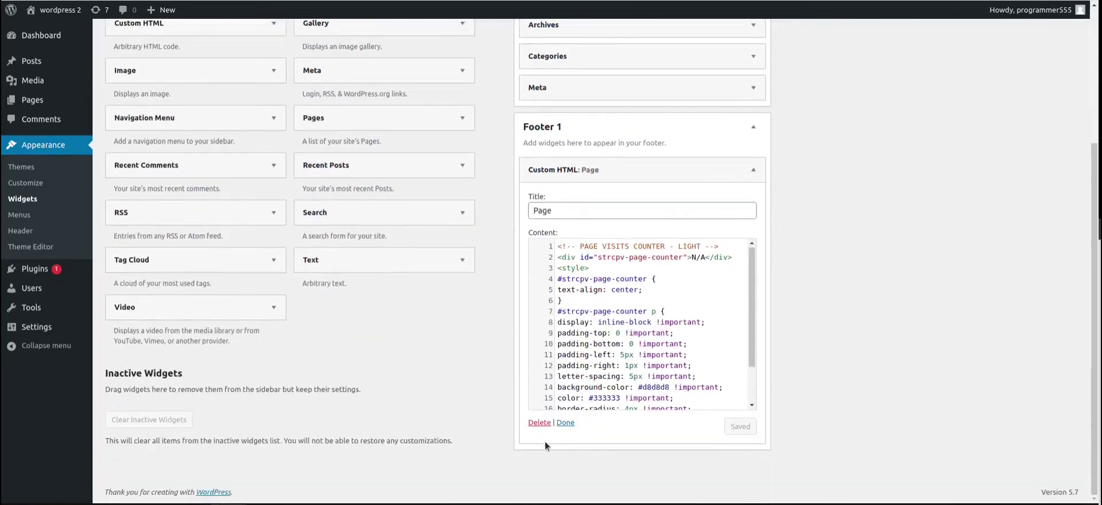
pyautogui.click(537, 424)
pyautogui.scroll(3, 613, 342)
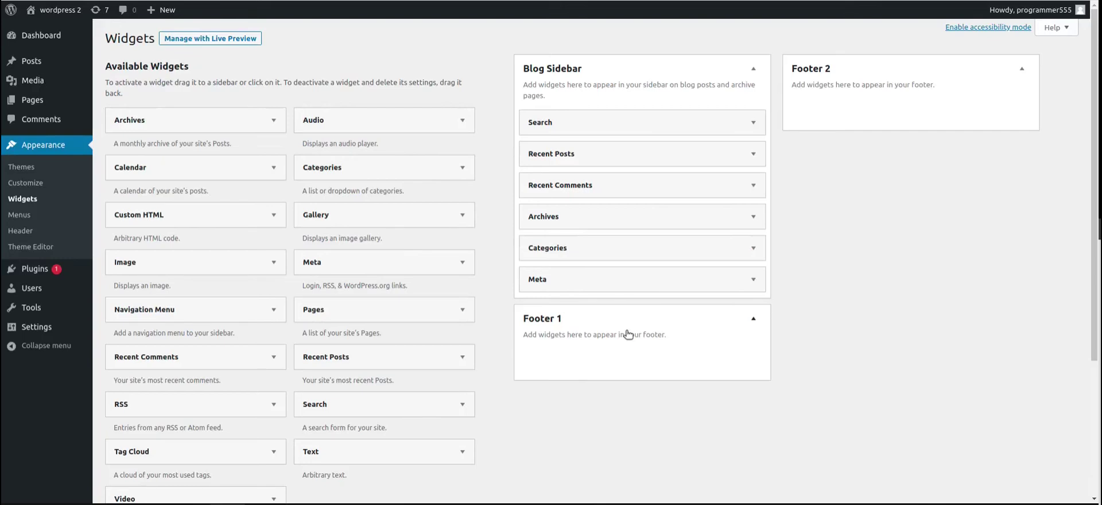
pyautogui.click(40, 102)
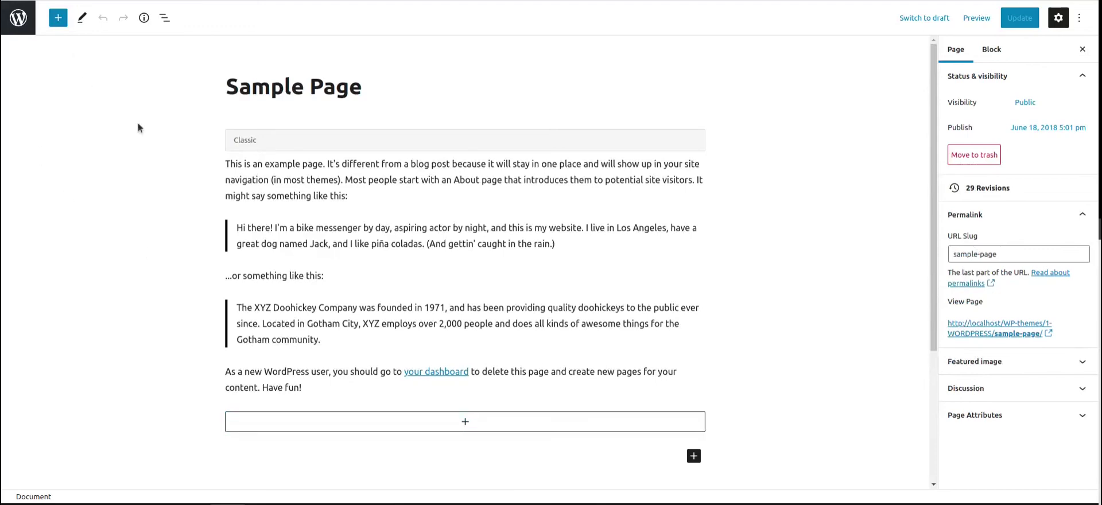
# - Add a Custom HTML block holding the DARK website counter code and update the Sample Page
pyautogui.click(465, 424)
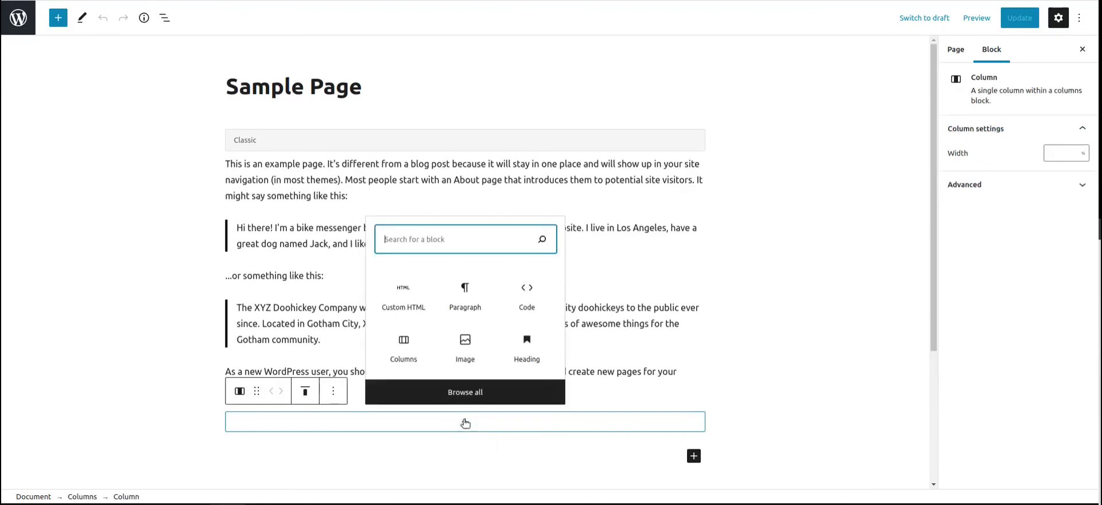
pyautogui.click(406, 297)
pyautogui.click(405, 292)
pyautogui.scroll(-2, 353, 466)
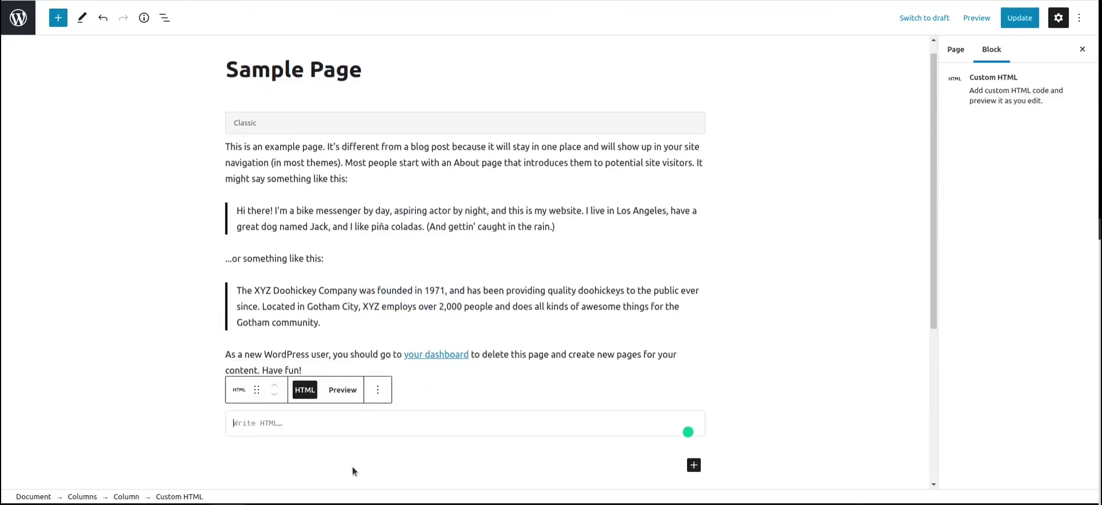
pyautogui.hotkey('ctrl', 'v')
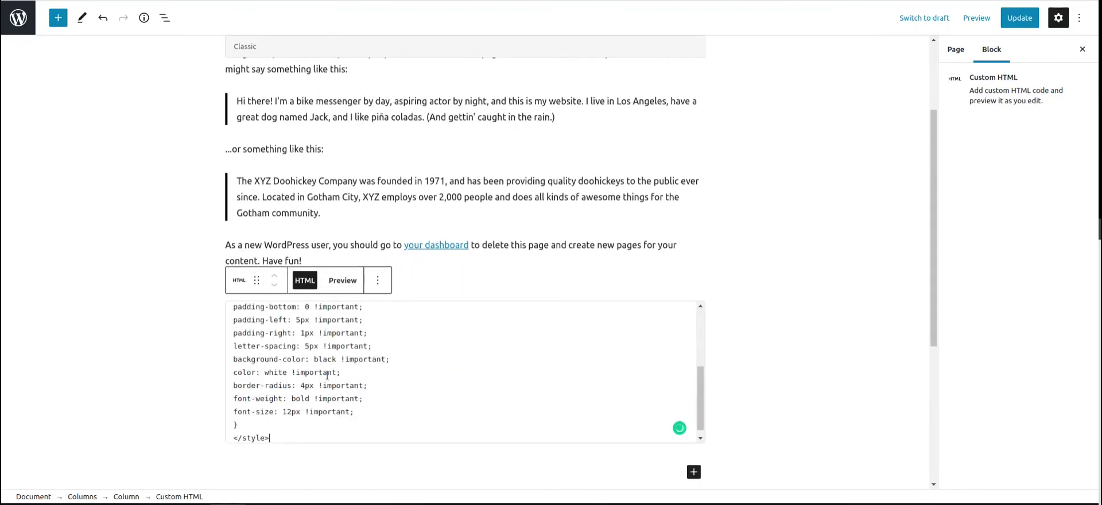
pyautogui.scroll(1, 387, 382)
pyautogui.scroll(3, 386, 382)
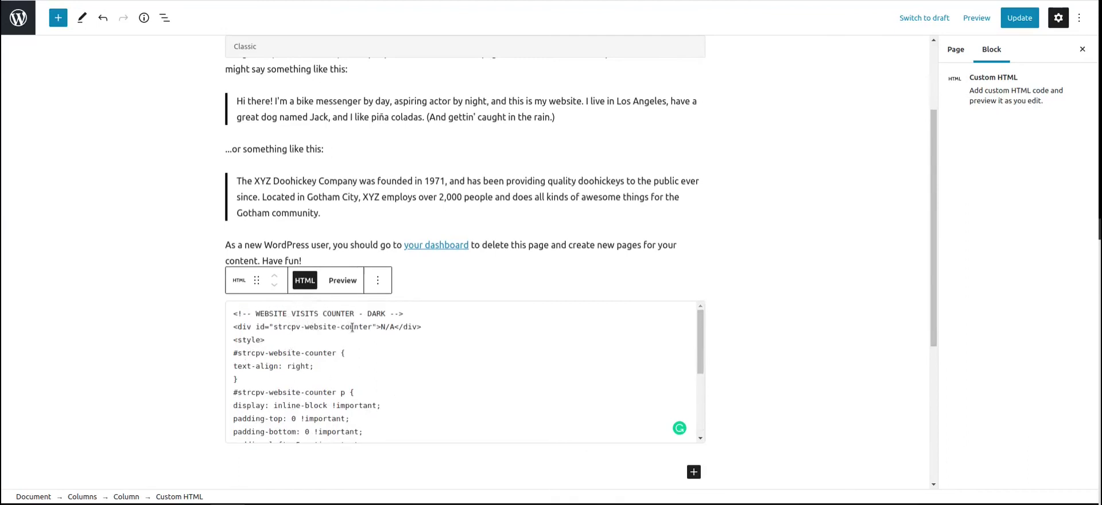
pyautogui.click(1016, 19)
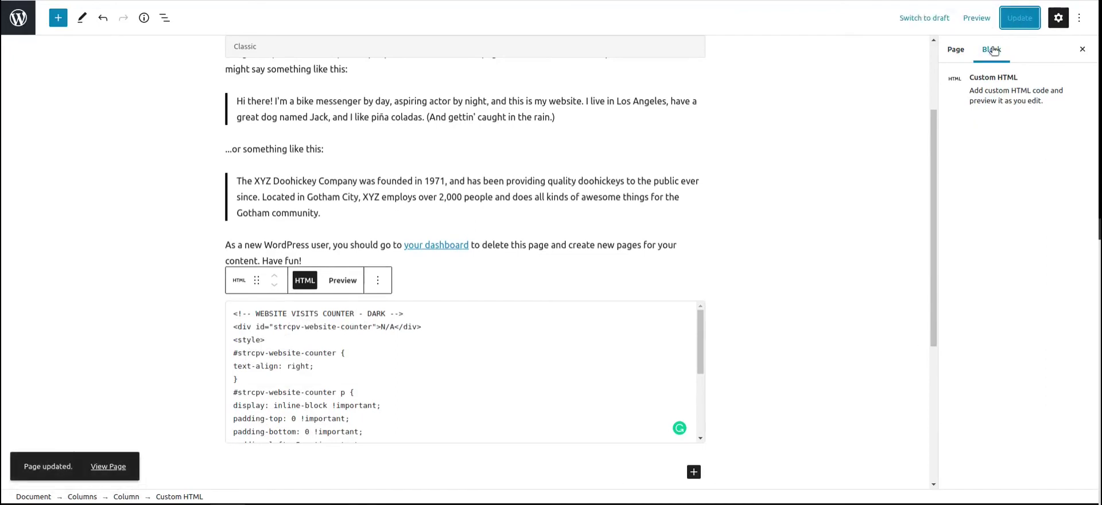
pyautogui.click(955, 50)
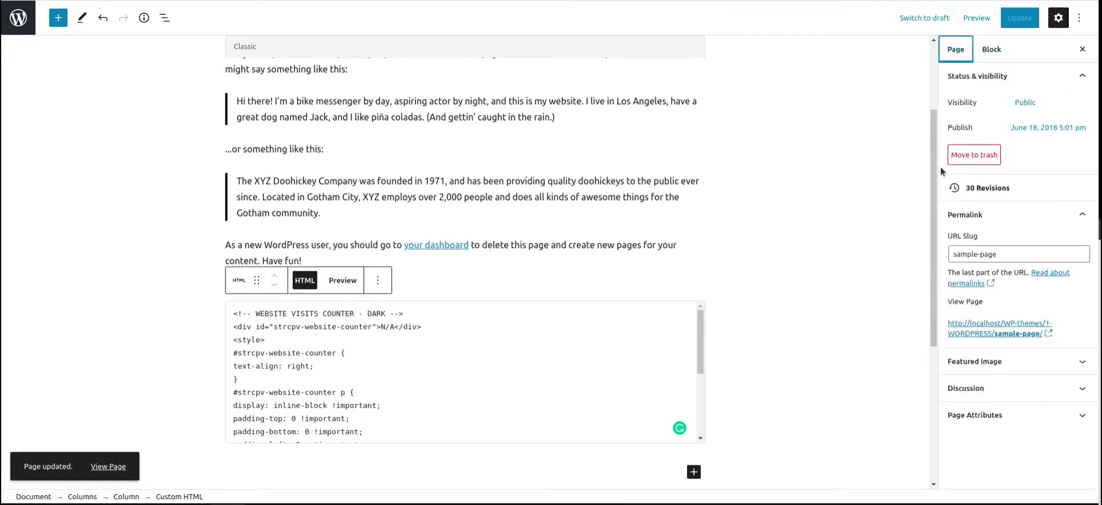
# - Check the dark 00025 counter on the live Sample Page in a new tab, then close it
pyautogui.rightClick(972, 325)
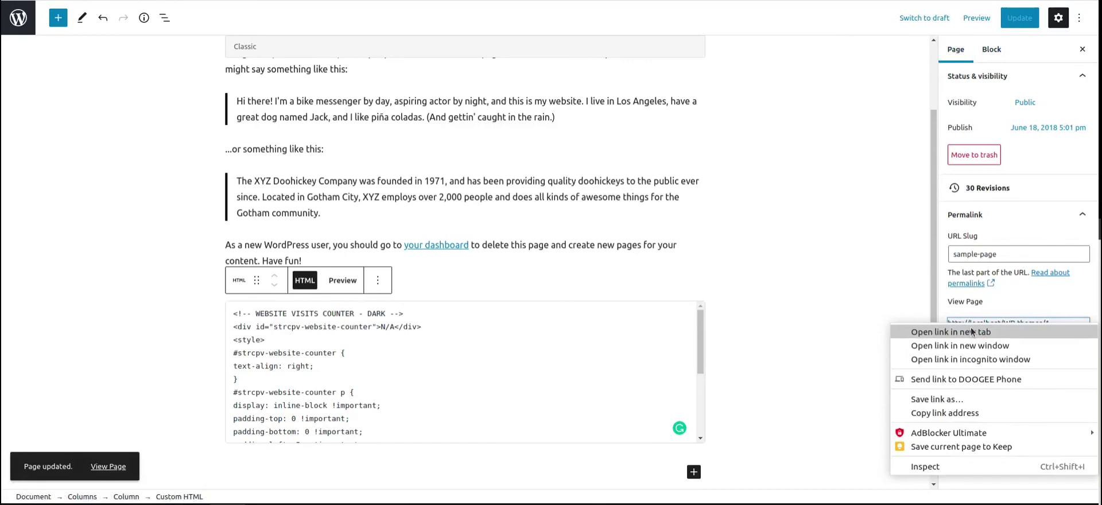
pyautogui.click(972, 326)
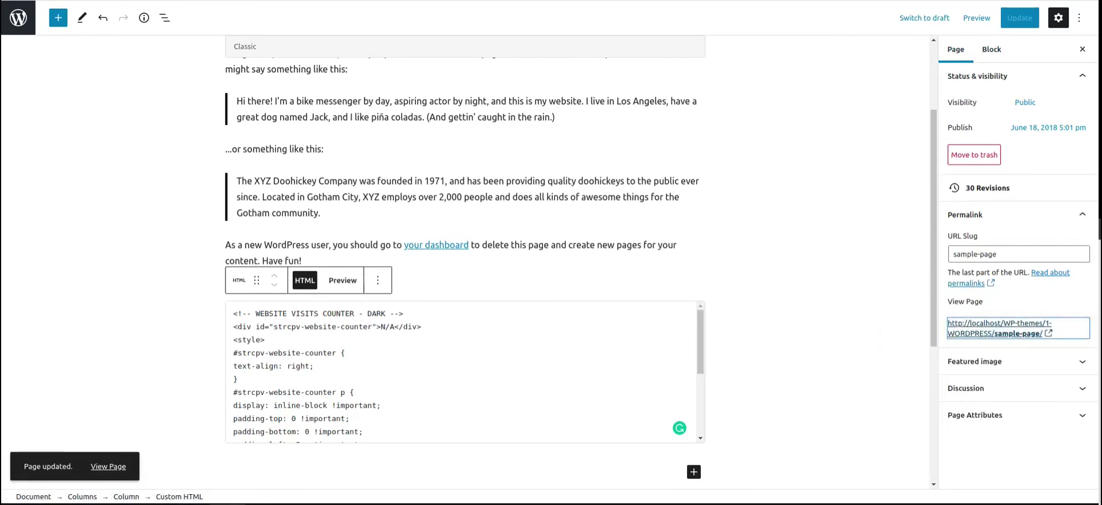
pyautogui.hotkey('ctrl', 'Tab')
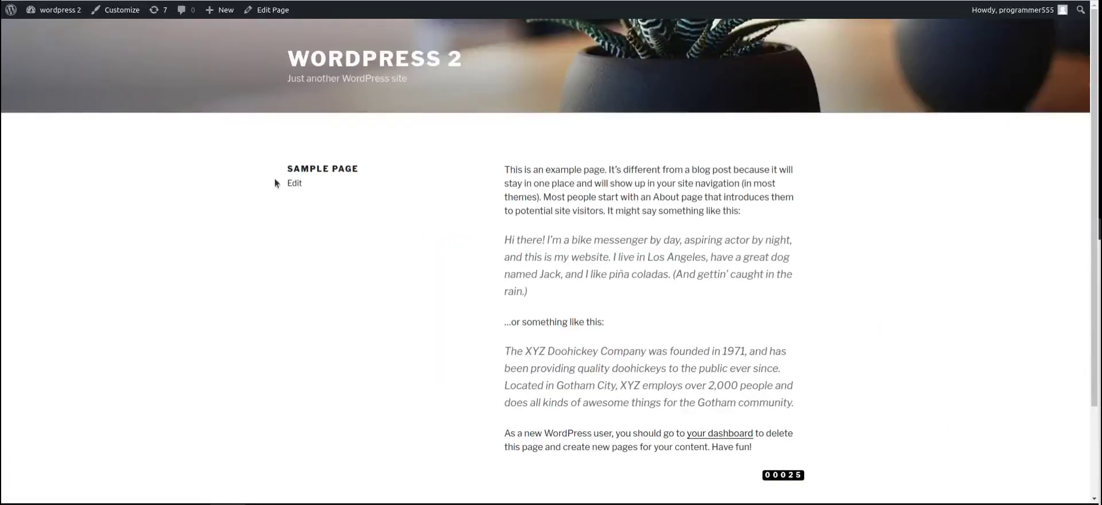
pyautogui.scroll(-3, 280, 259)
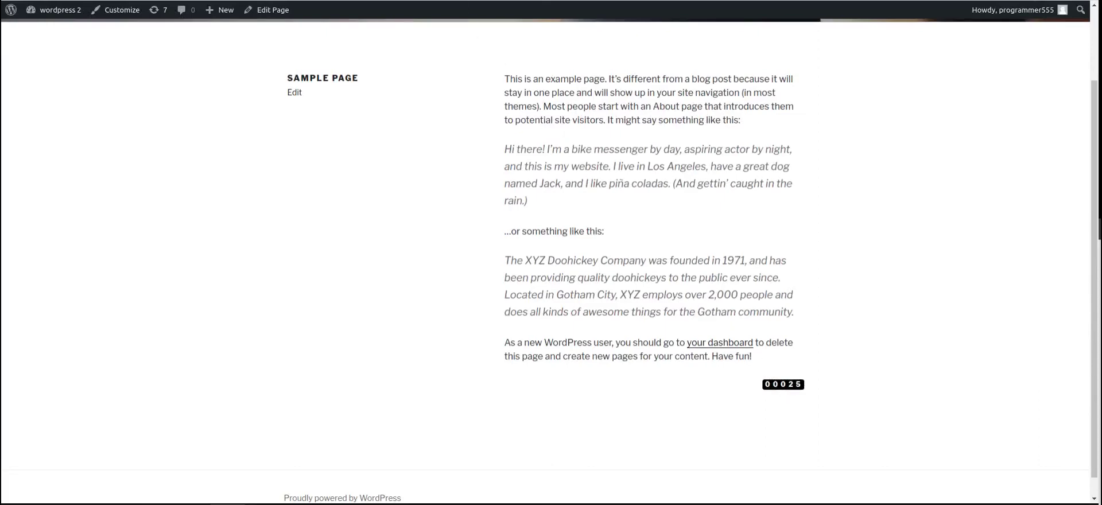
pyautogui.hotkey('ctrl', 'w')
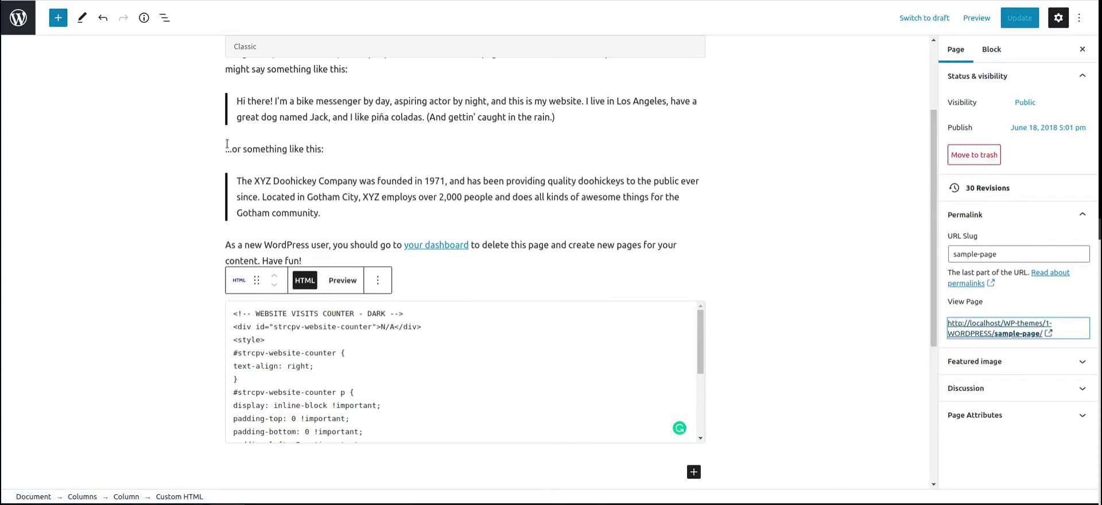
# - Insert a second Custom HTML block below the first, paste the dark counter code, and update
pyautogui.scroll(-2, 878, 373)
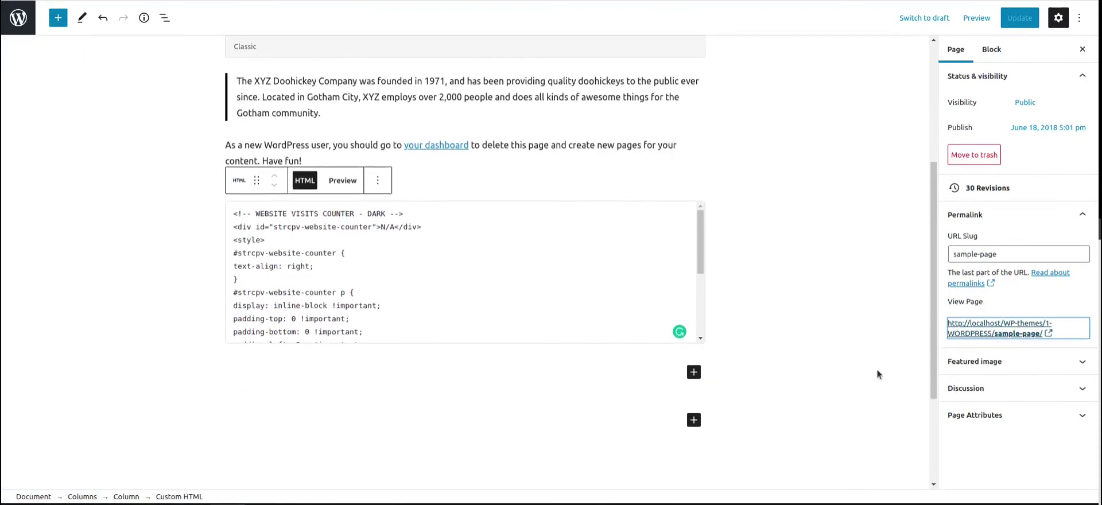
pyautogui.scroll(-2, 877, 373)
pyautogui.scroll(1, 876, 370)
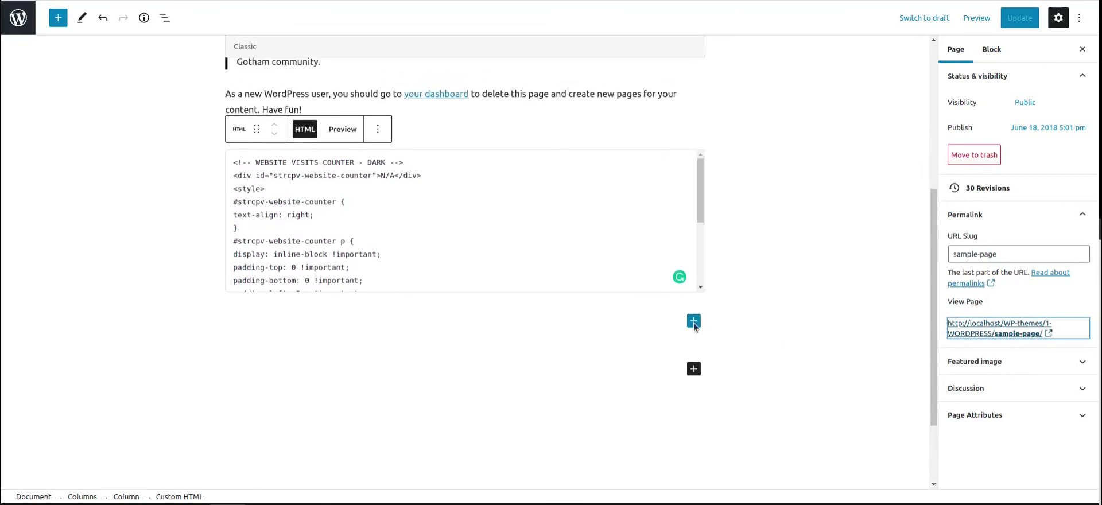
pyautogui.click(695, 322)
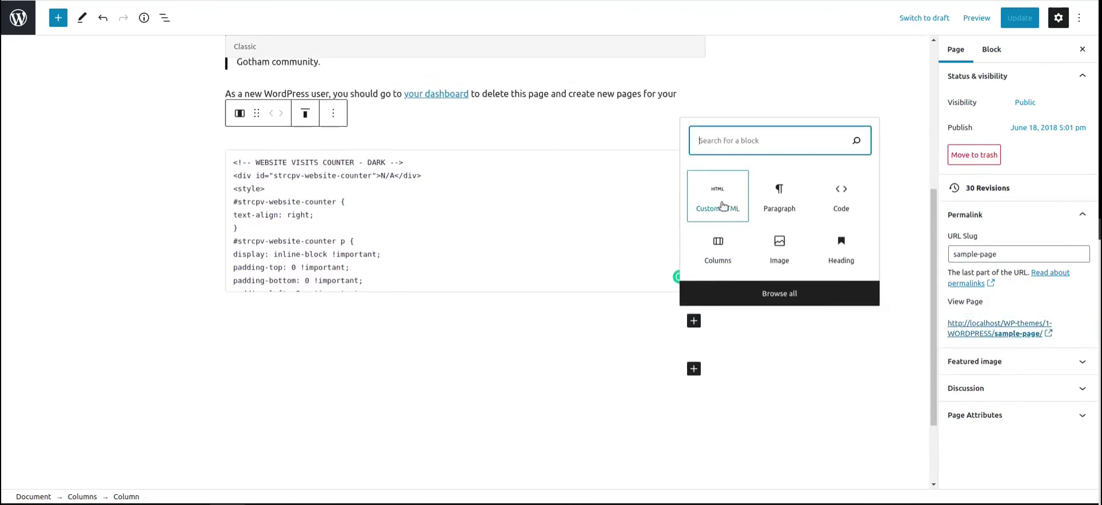
pyautogui.click(723, 207)
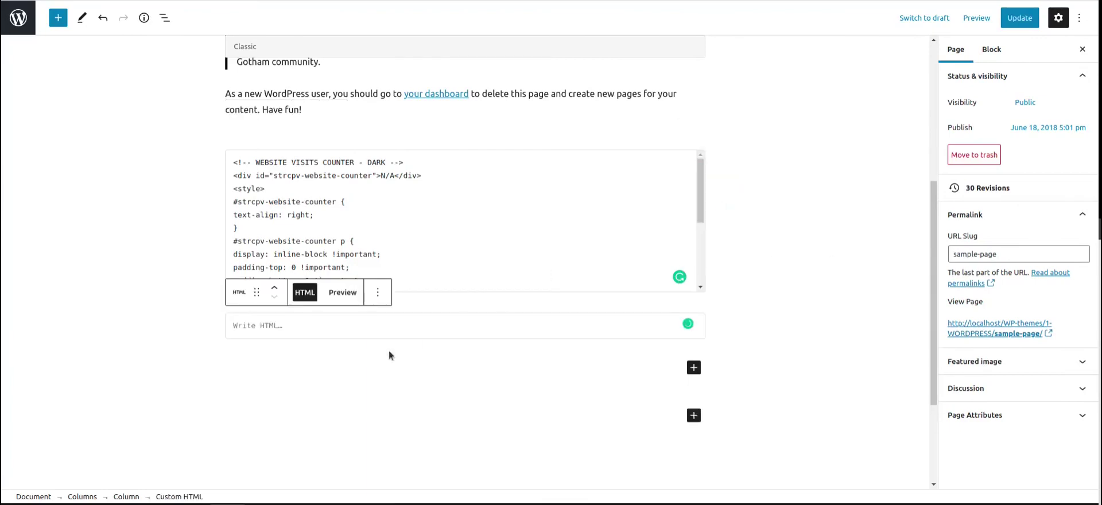
pyautogui.click(339, 350)
pyautogui.hotkey('ctrl', 'v')
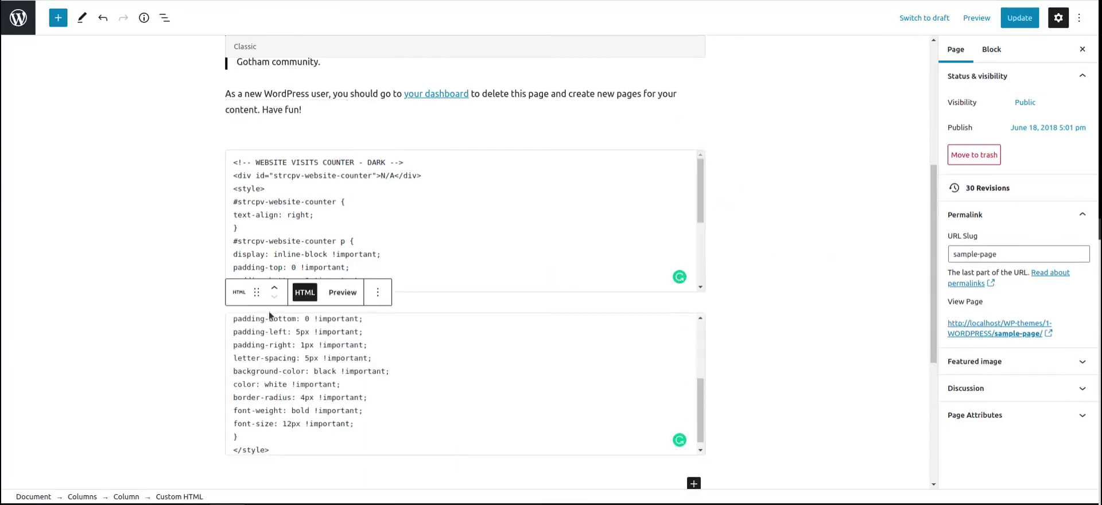
pyautogui.scroll(3, 366, 402)
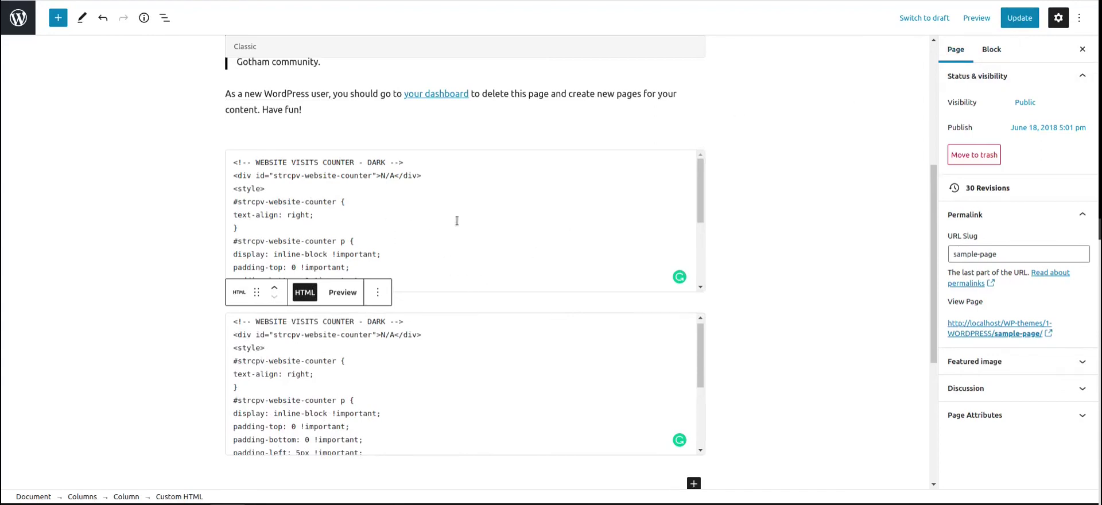
pyautogui.click(1020, 18)
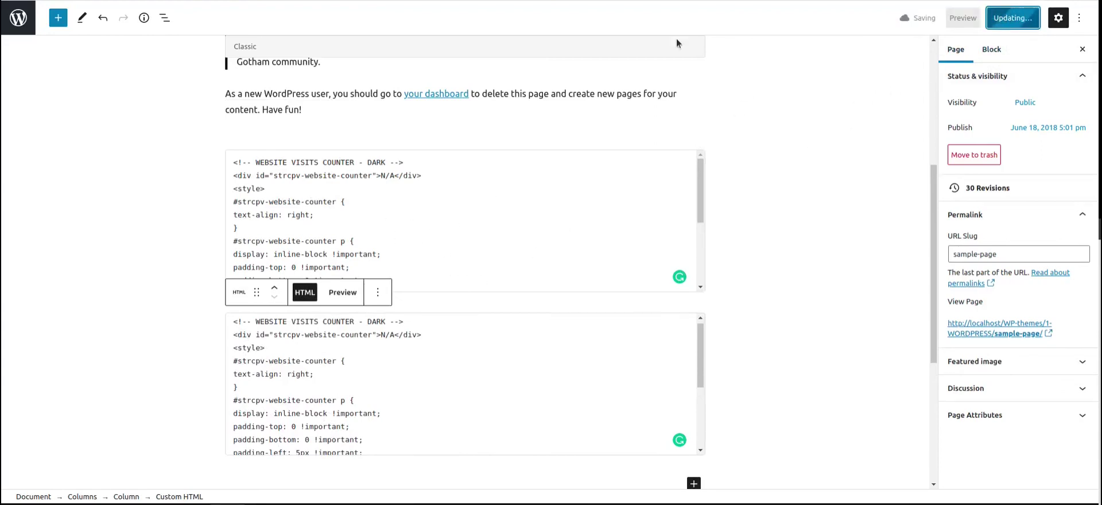
# - Reload the live Sample Page and select the N/A text shown beneath the 00025 counter
pyautogui.click(109, 466)
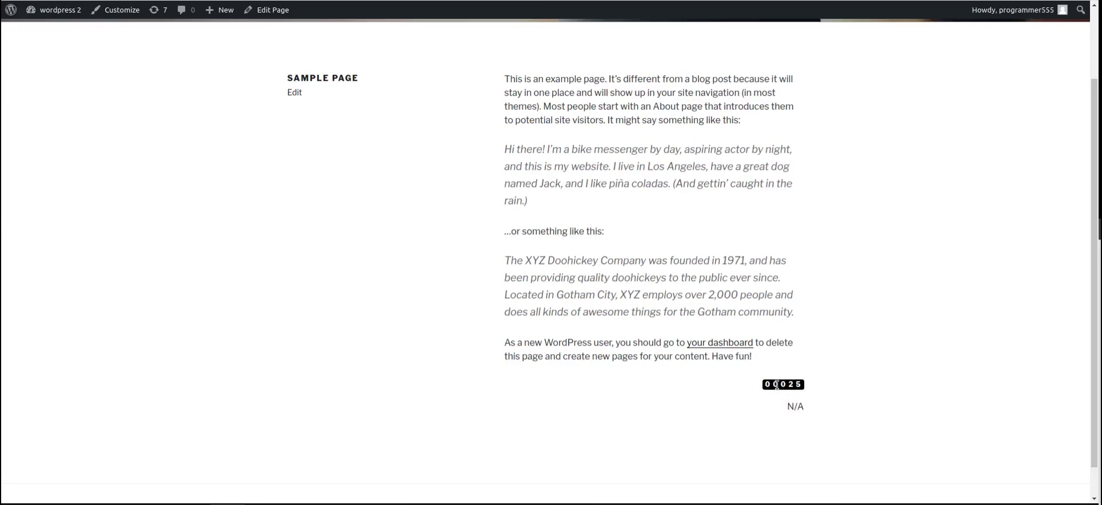
pyautogui.moveTo(765, 386); pyautogui.dragTo(834, 385)
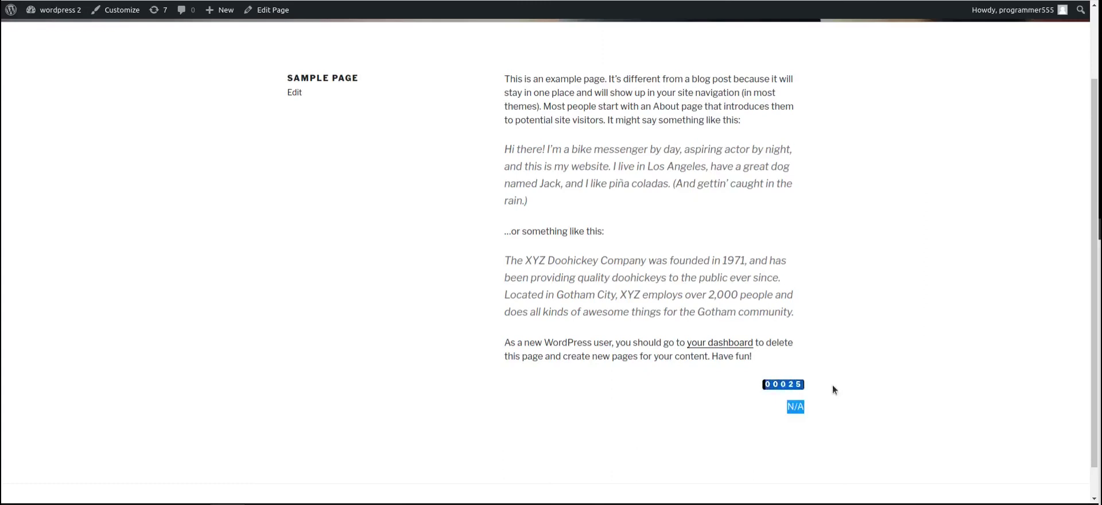
pyautogui.click(845, 413)
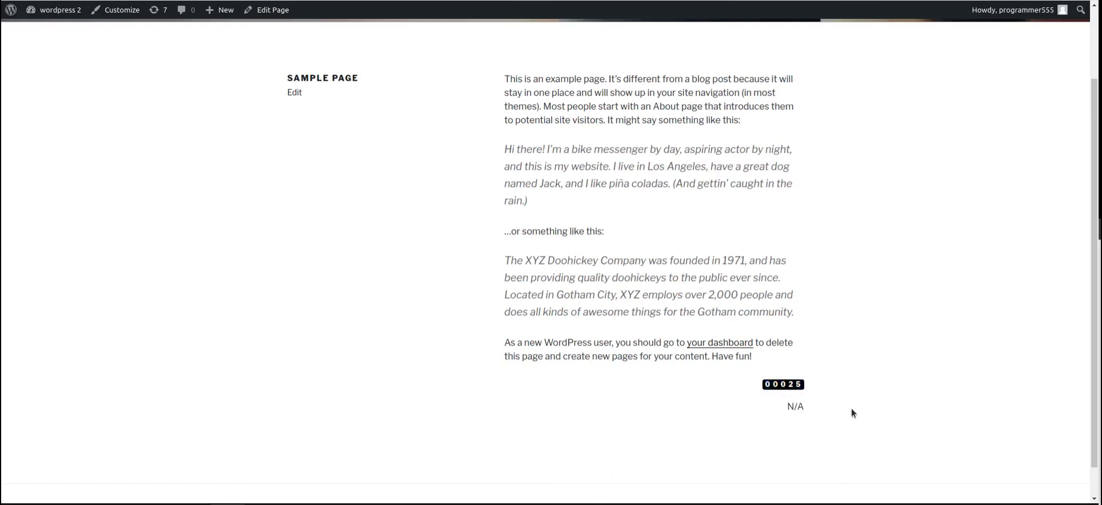
pyautogui.scroll(-1, 852, 413)
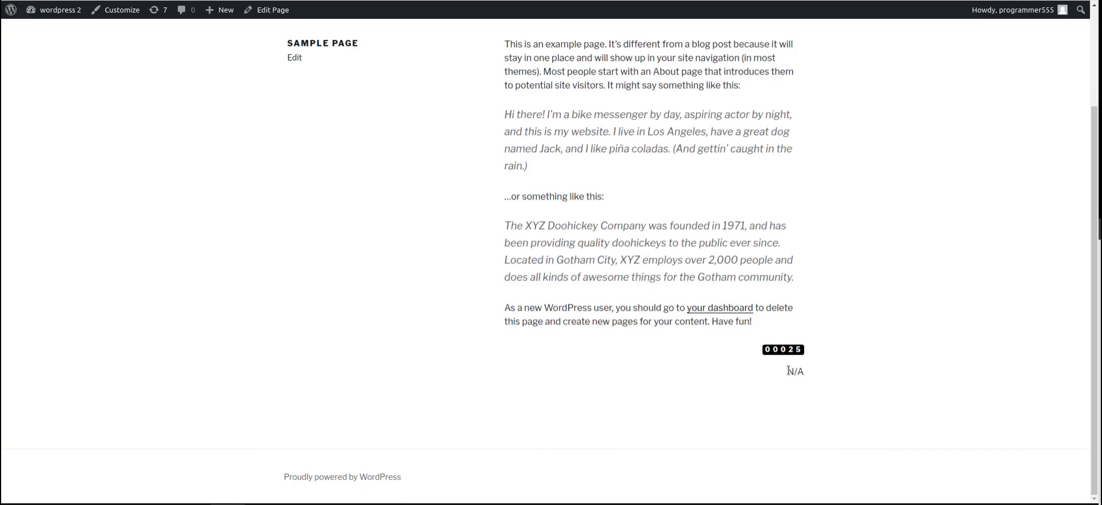
pyautogui.moveTo(789, 371); pyautogui.dragTo(810, 370)
# - Copy the LIGHT page counter code sample from the Page Visits Counter Lite settings
pyautogui.hotkey('ctrl', 'Tab')
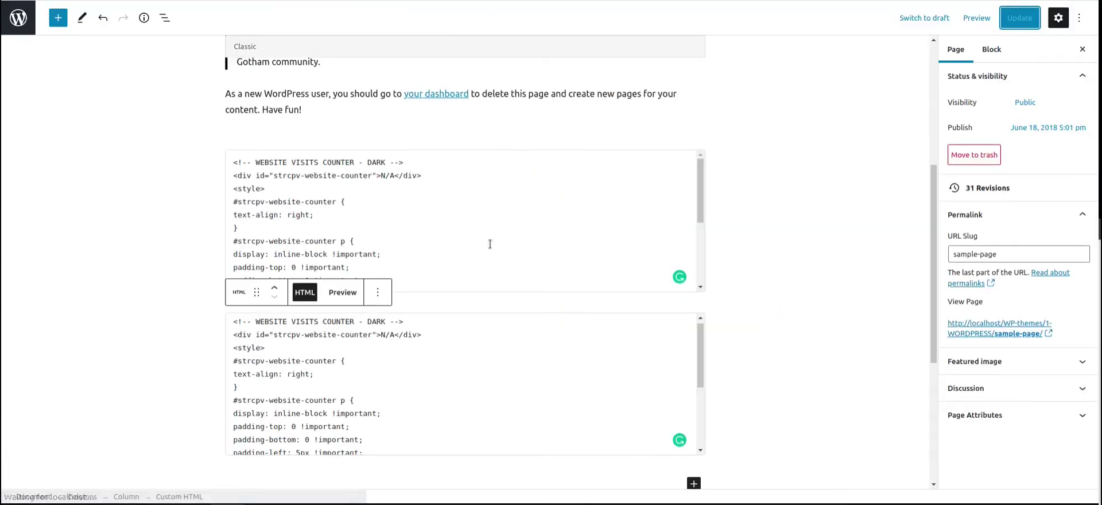
pyautogui.hotkey('ctrl', 'Tab')
pyautogui.scroll(5, 523, 365)
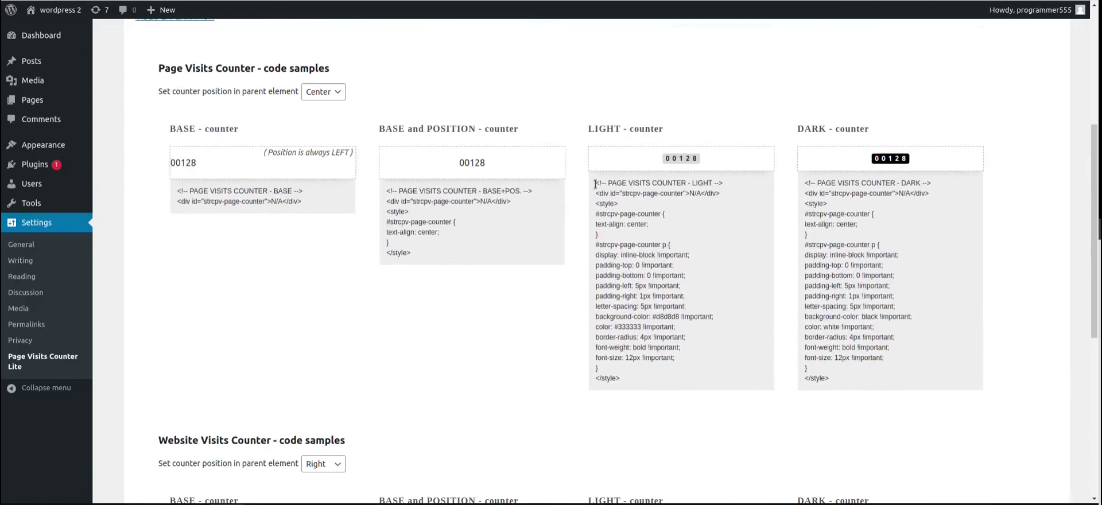
pyautogui.moveTo(595, 183); pyautogui.dragTo(683, 380)
pyautogui.rightClick(655, 346)
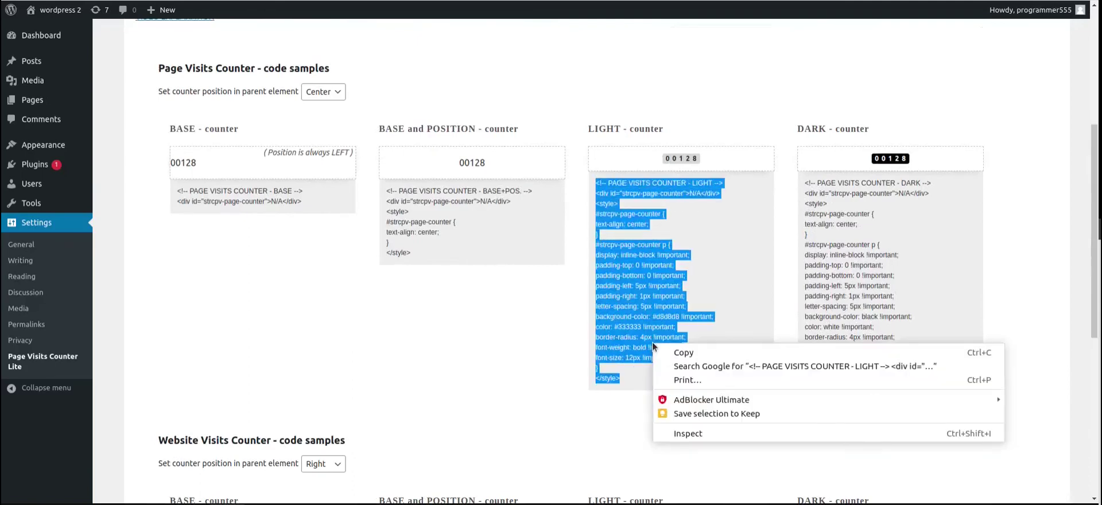
pyautogui.click(679, 353)
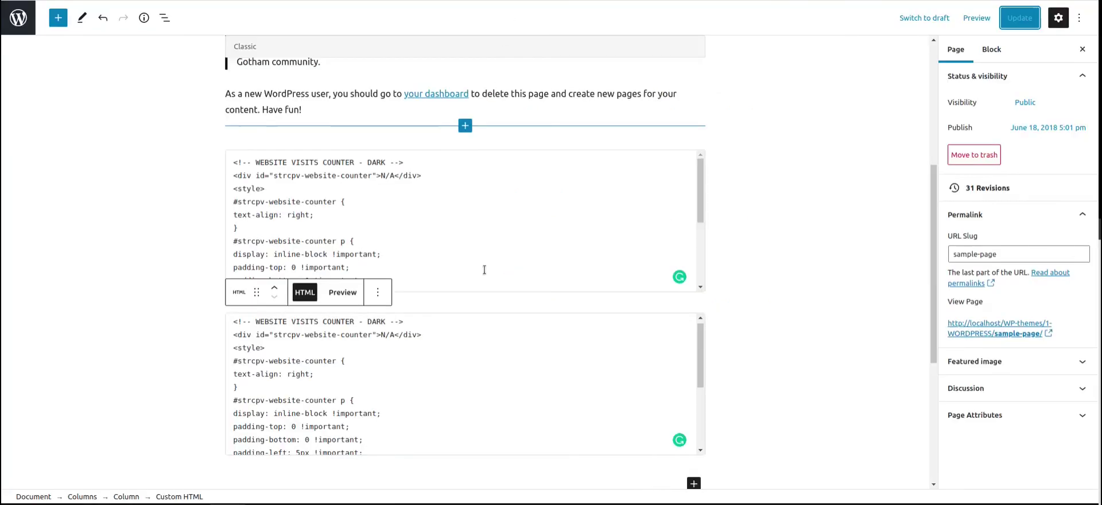
# - Replace the second HTML block's code with the LIGHT counter code and update the page
pyautogui.moveTo(233, 321); pyautogui.dragTo(398, 468)
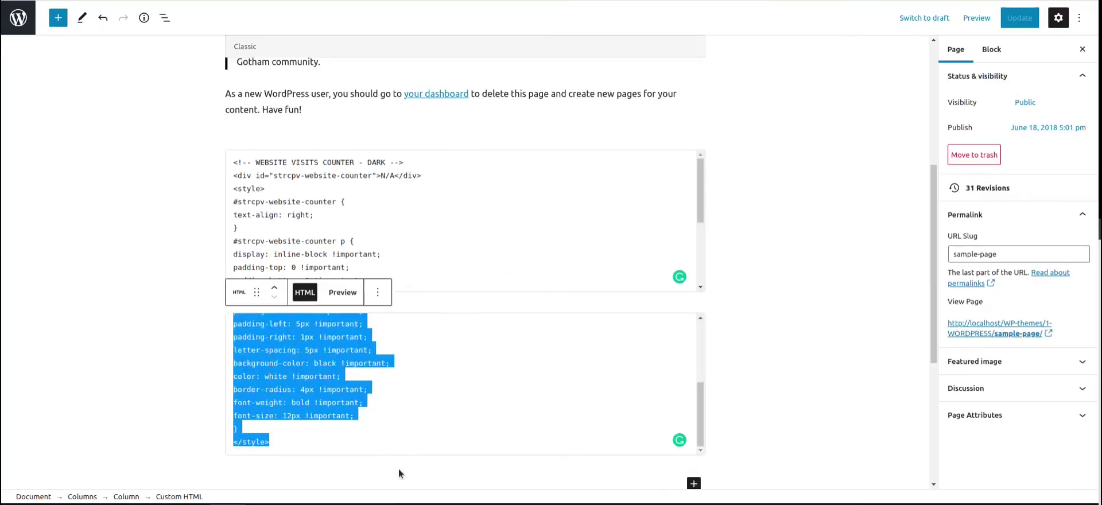
pyautogui.hotkey('ctrl', 'v')
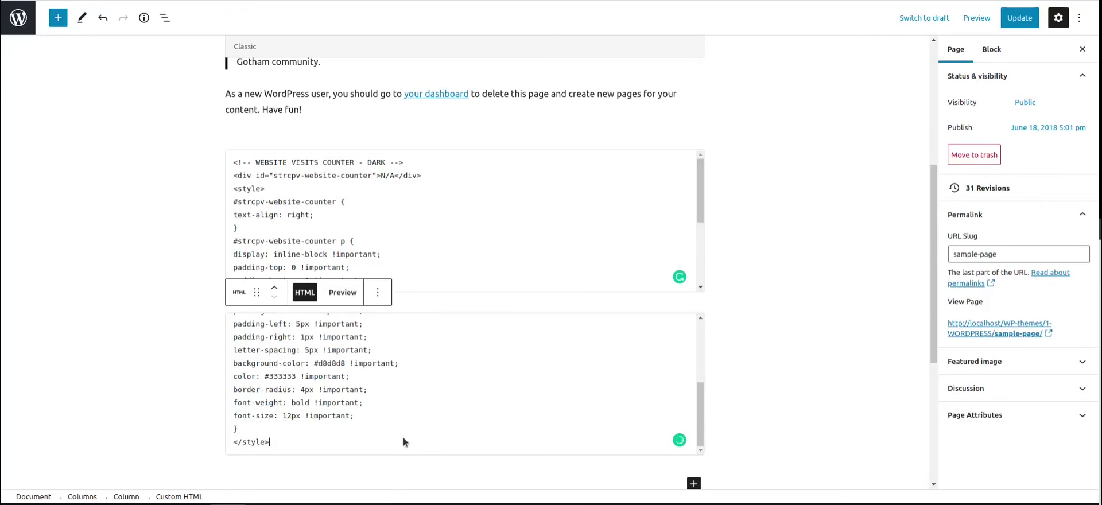
pyautogui.click(1014, 19)
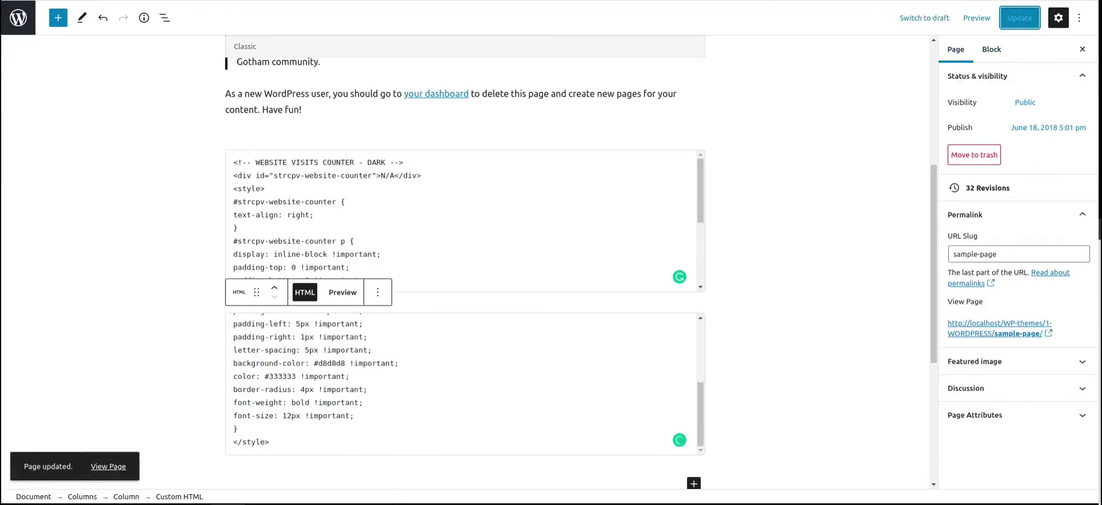